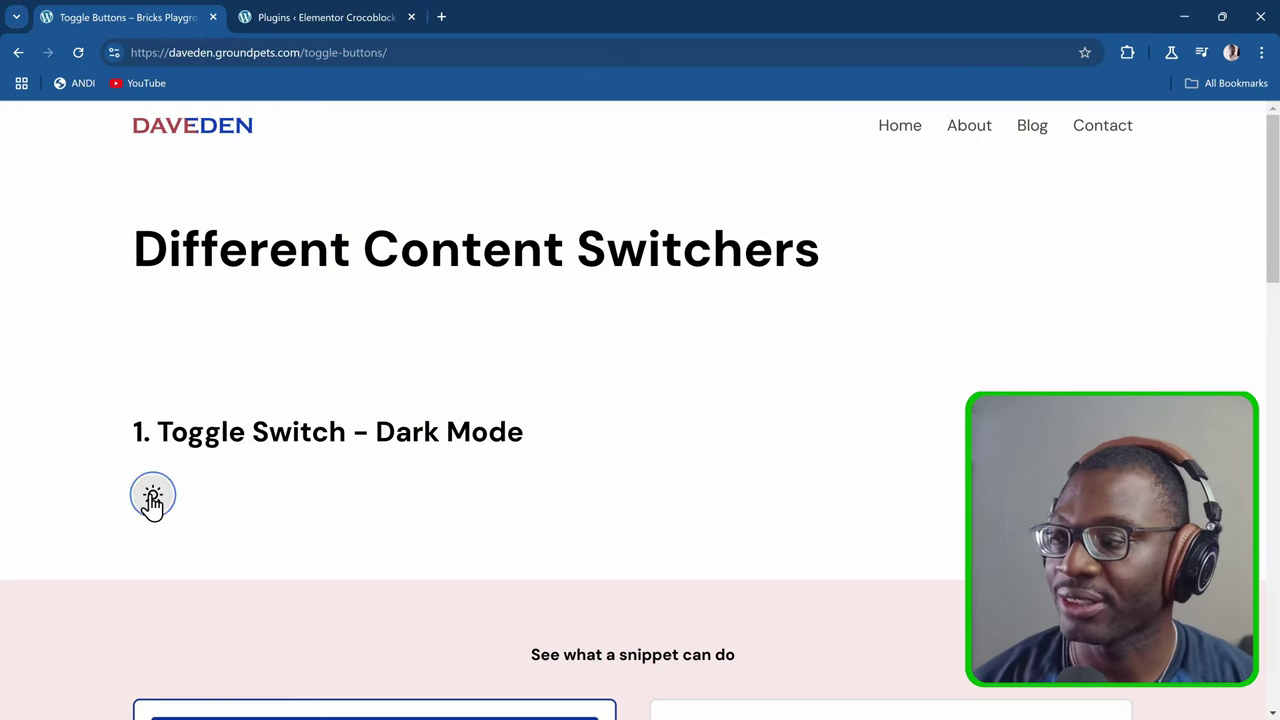
left_click(151, 493)
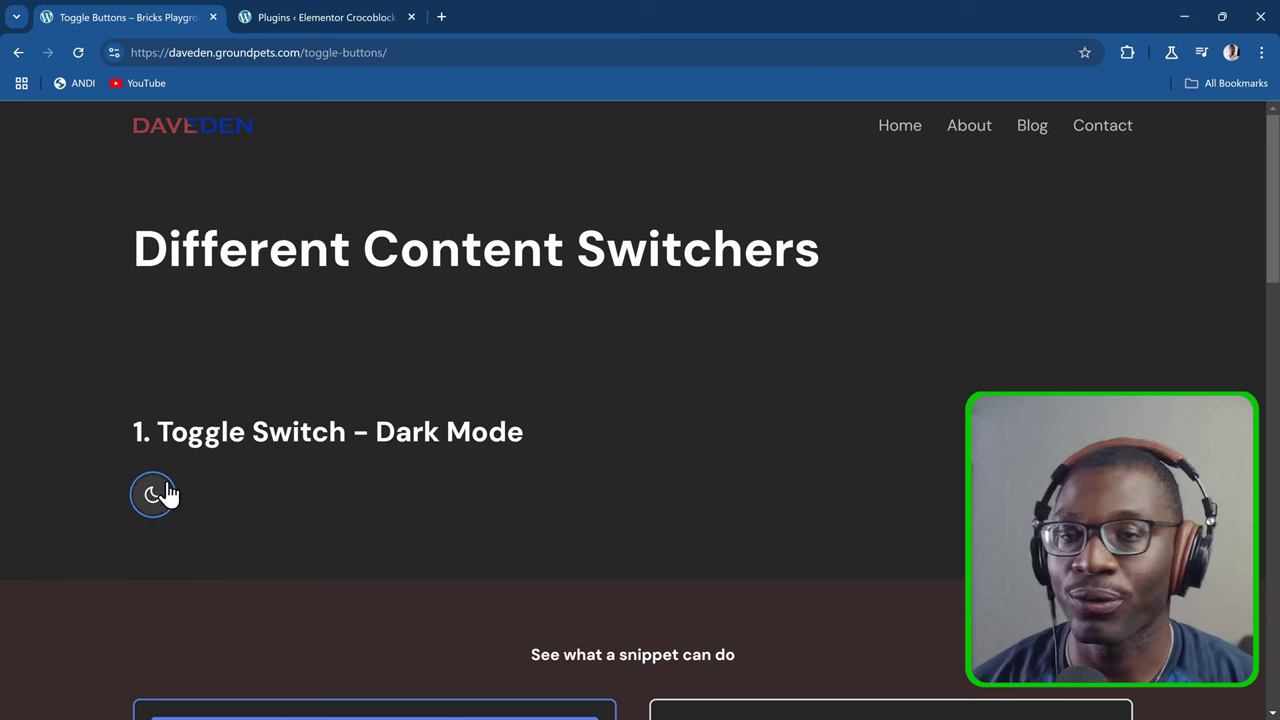
left_click(153, 497)
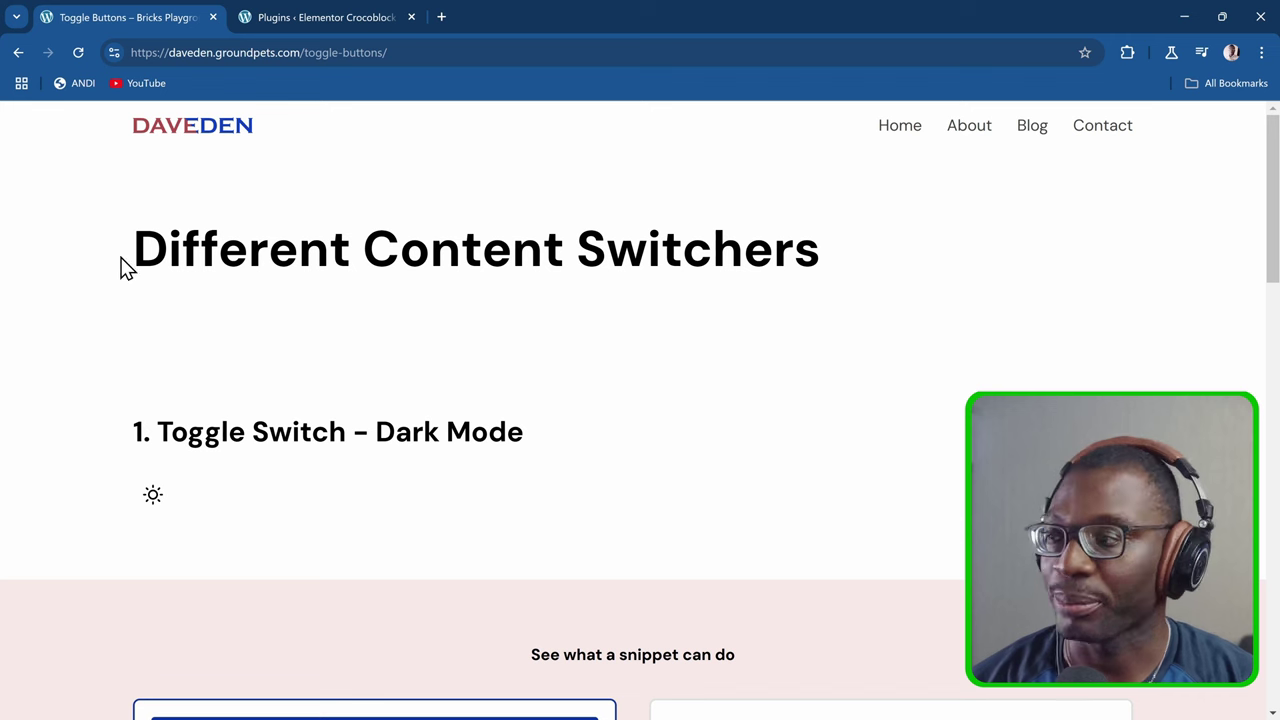
key("Tab")
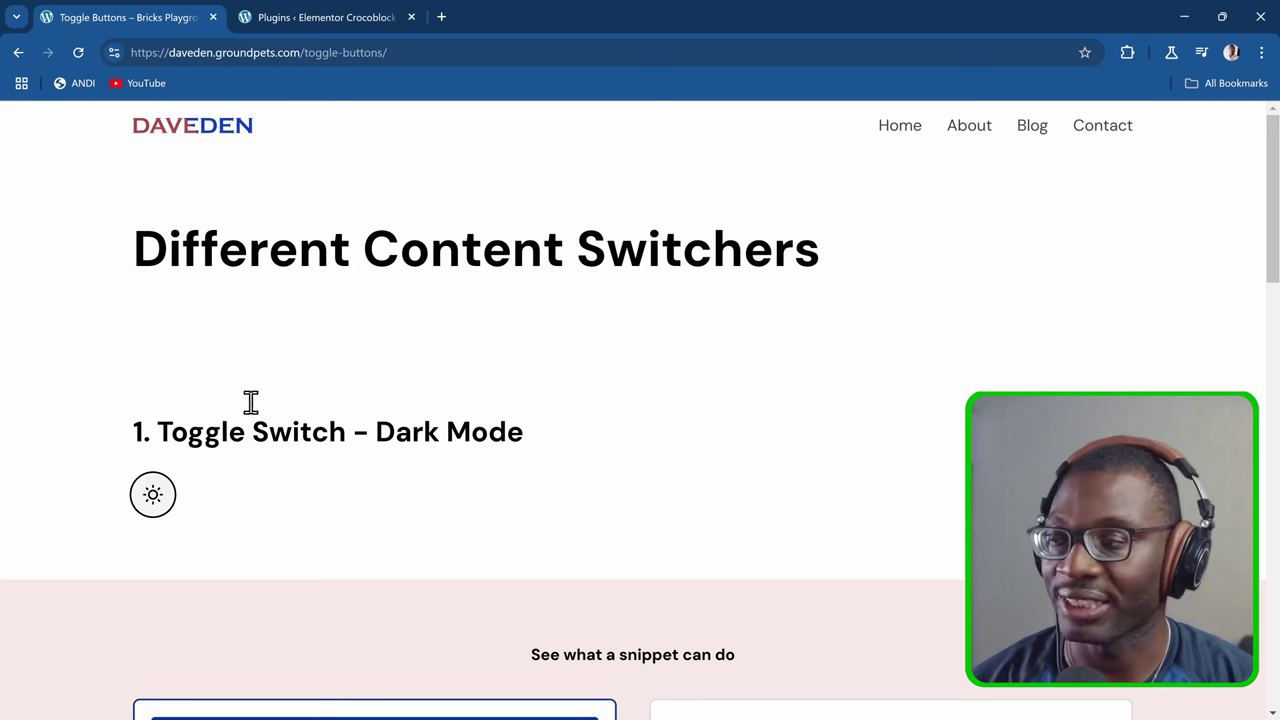
key("Return")
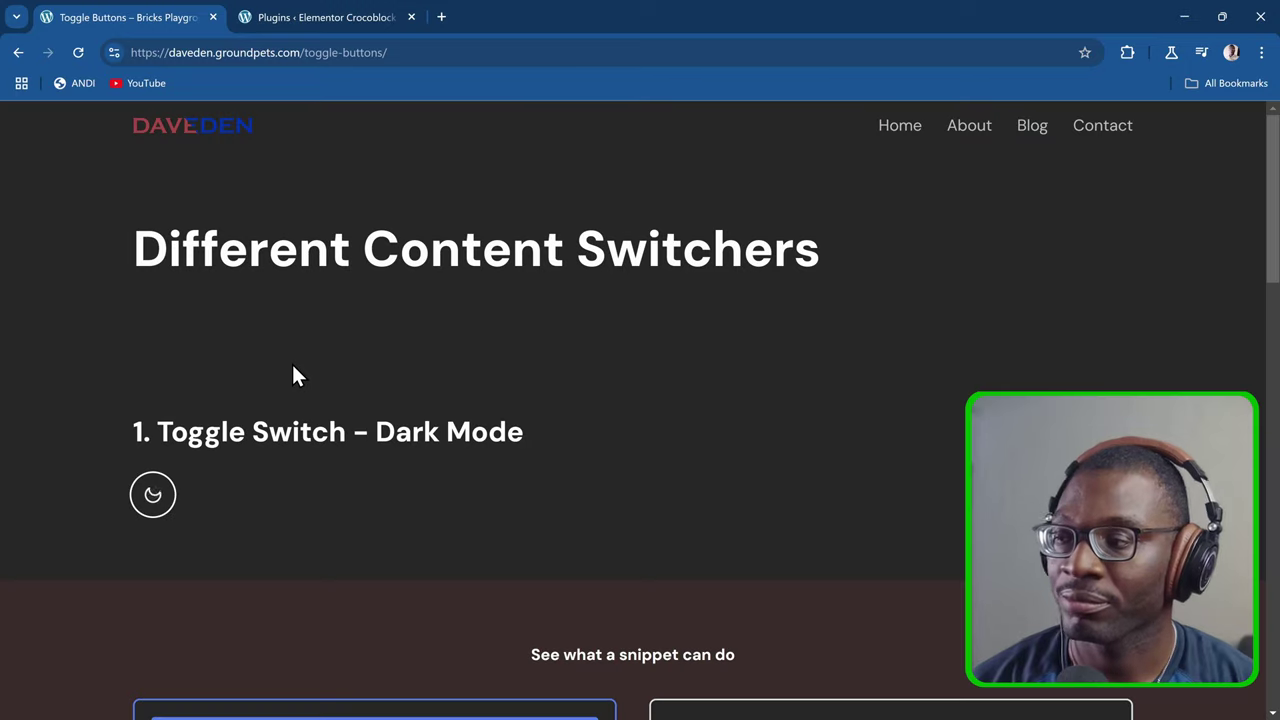
key("Return")
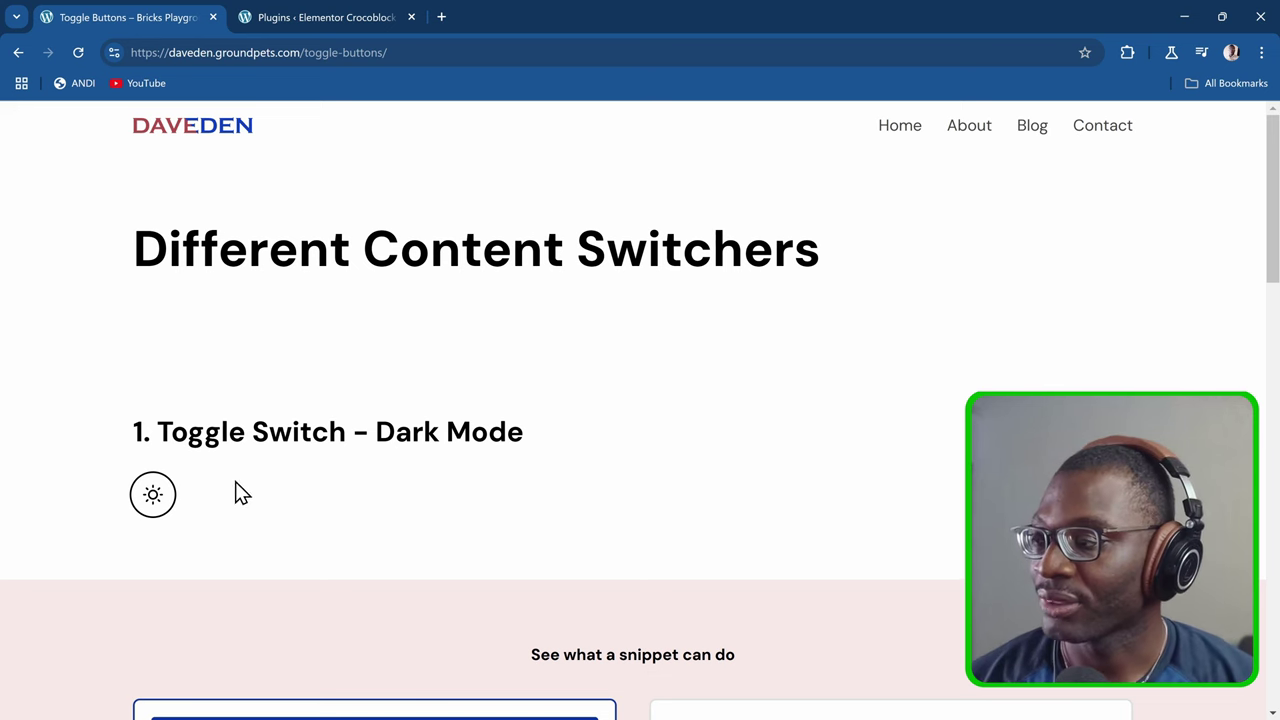
Step: Toggle the T-shirt's SALE badge on and off with the Add Sale Badge switch
scroll(556, 430, "down", 10)
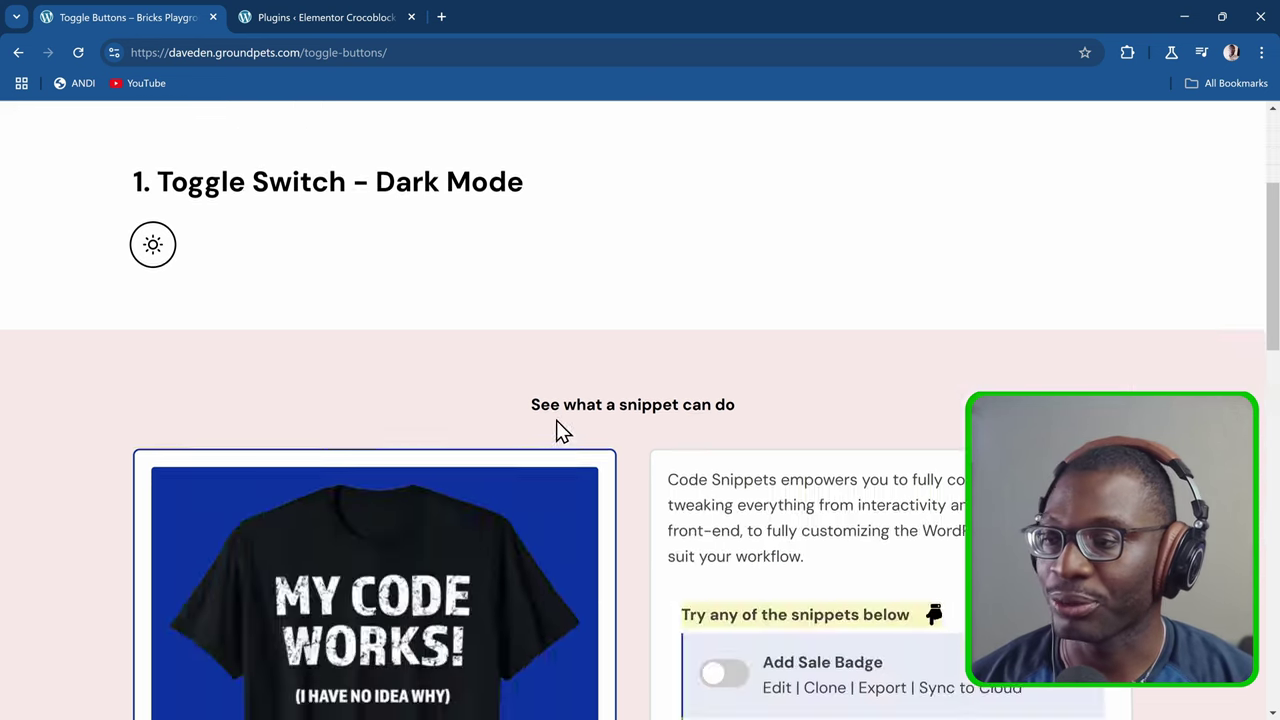
scroll(558, 430, "up", 5)
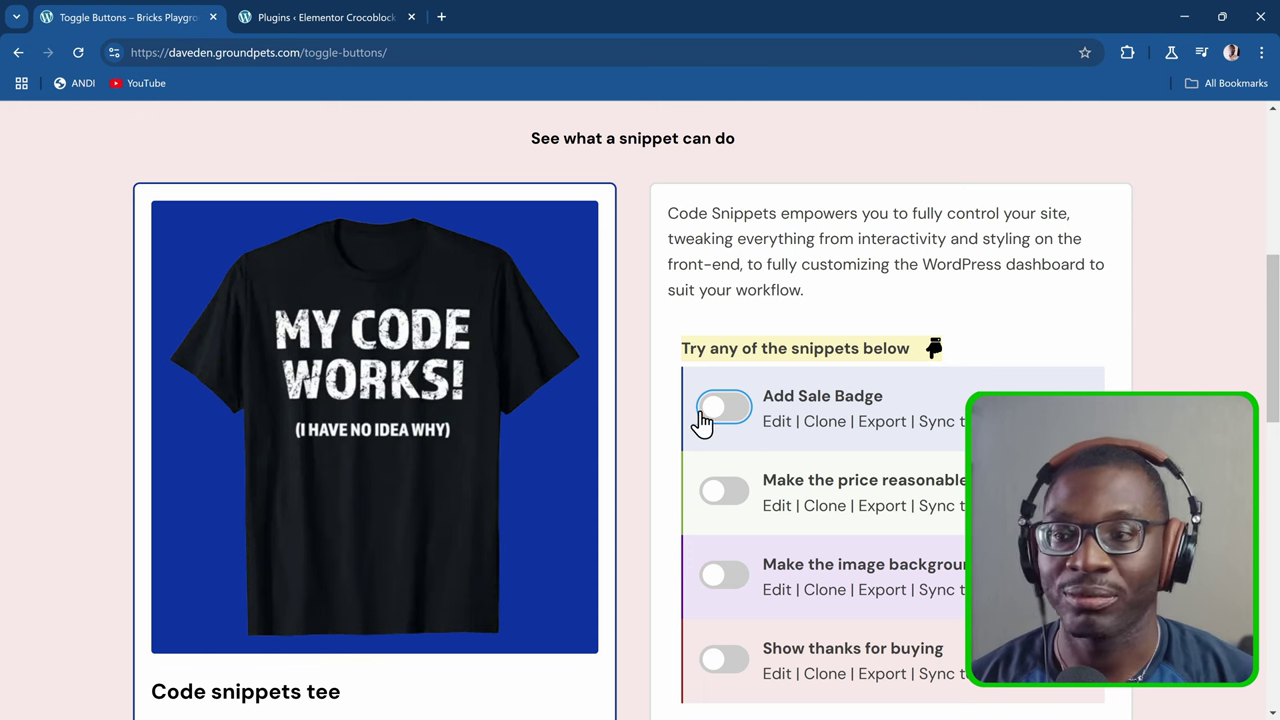
left_click(752, 415)
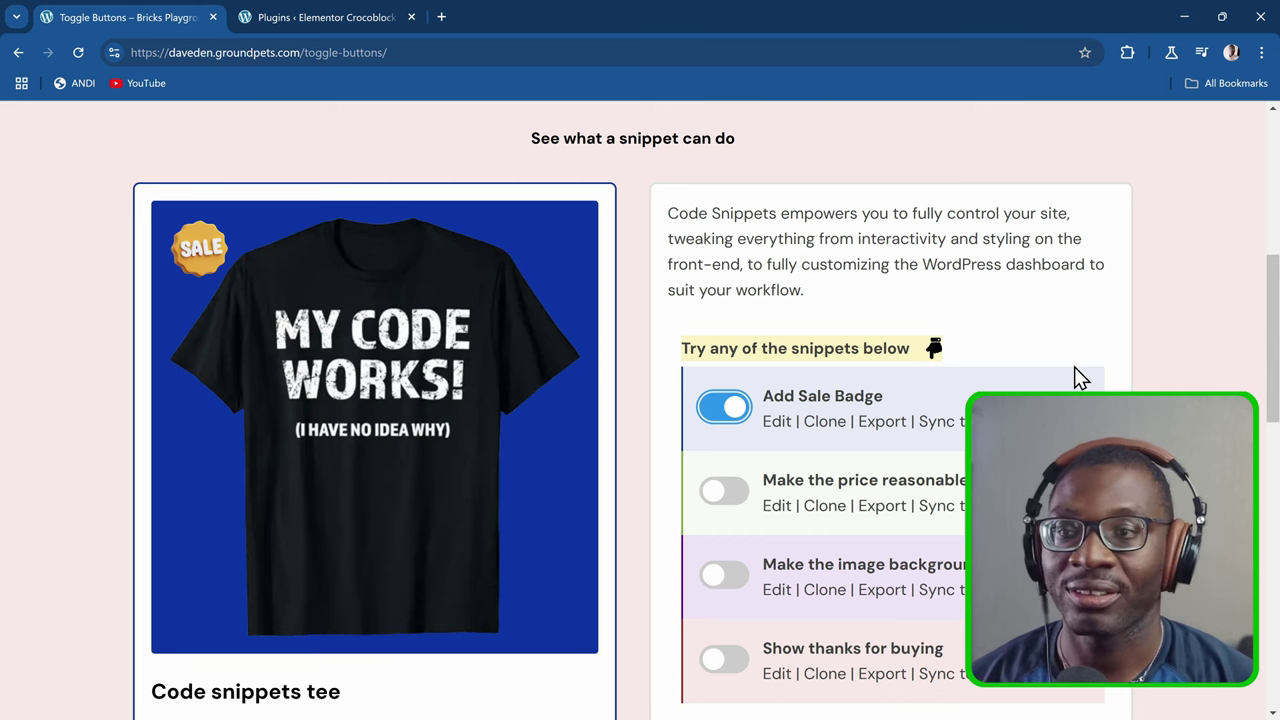
key("space")
key("space")
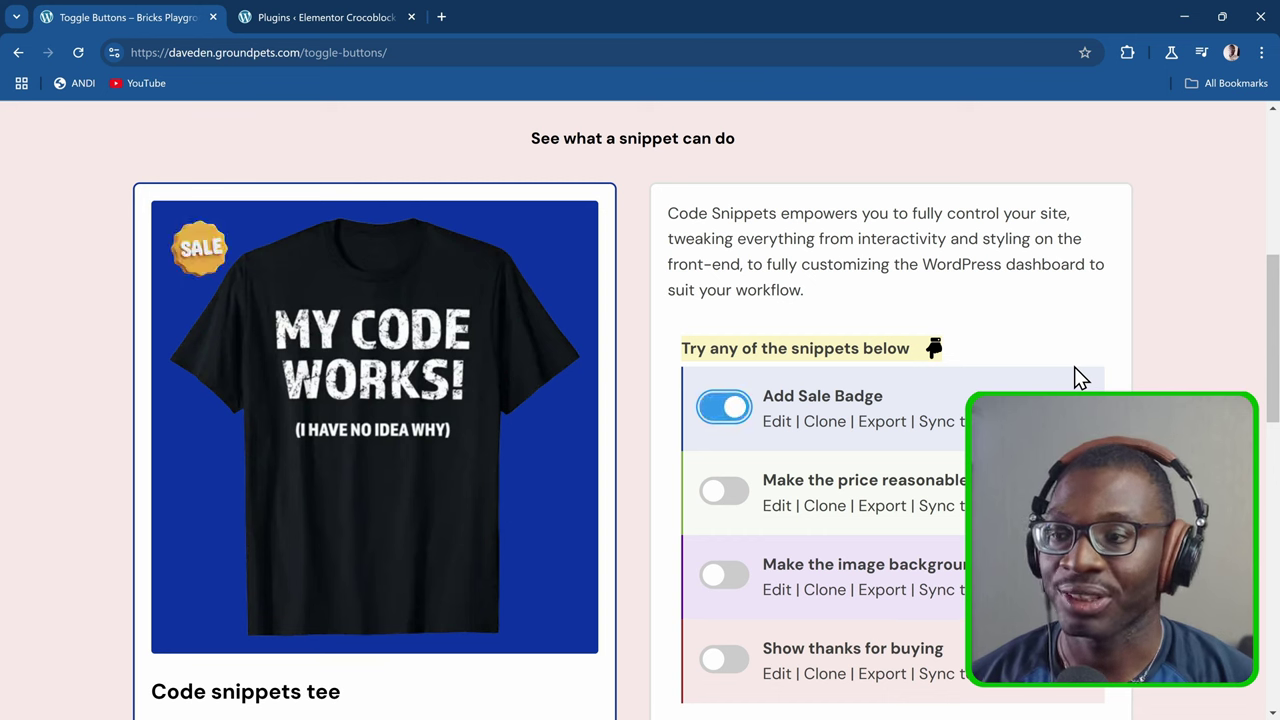
key("space")
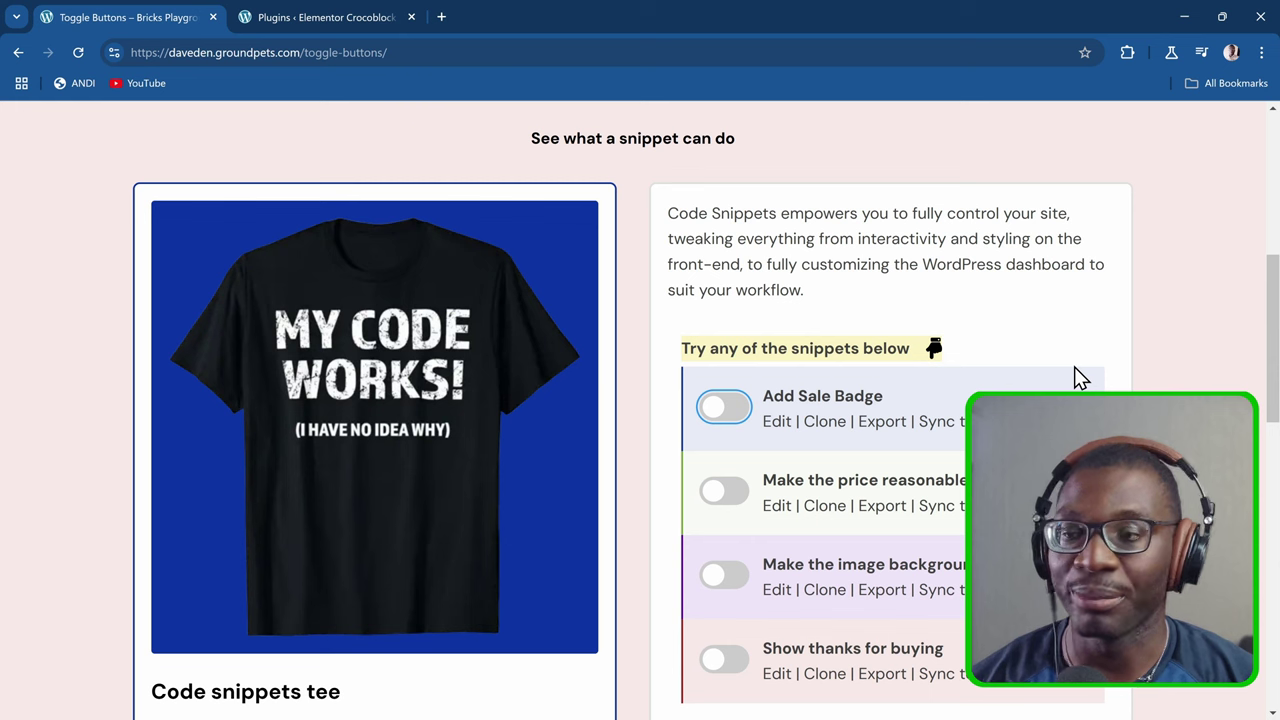
Step: Flip the Content Toggle pricing between Yearly and Monthly, ending on Monthly (£29.99 per month)
scroll(1069, 363, "down", 2)
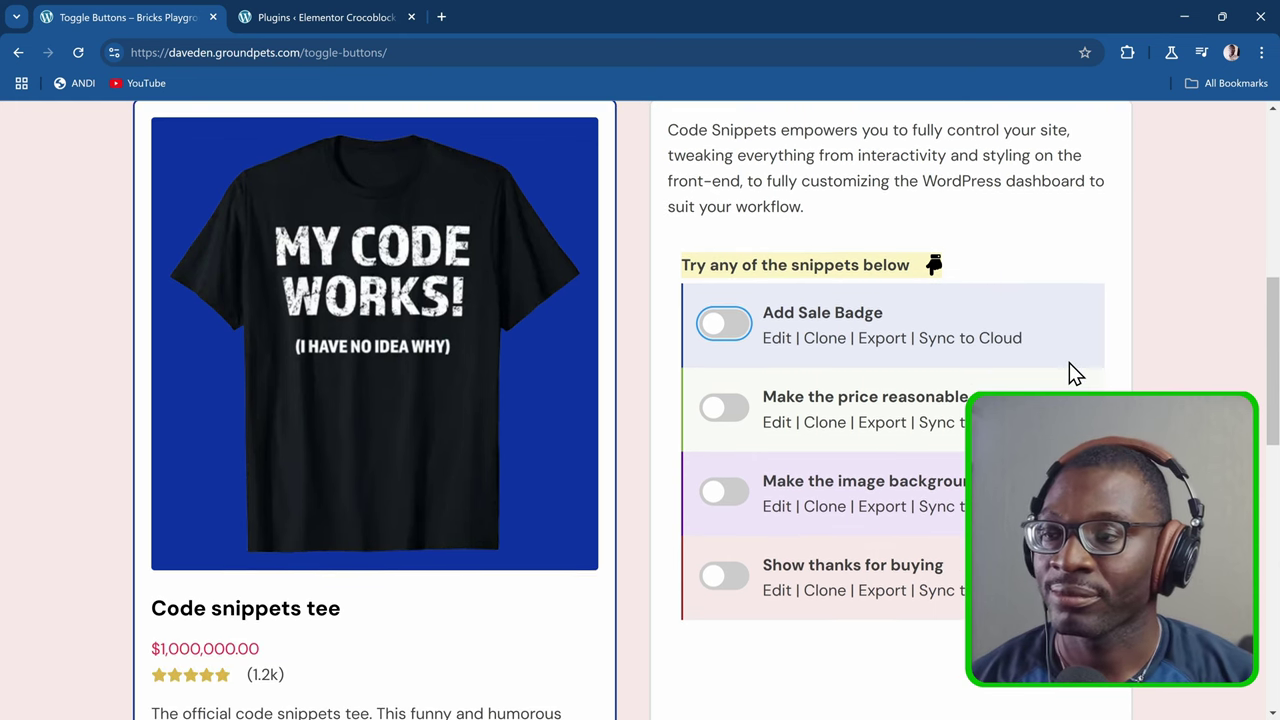
scroll(1069, 362, "down", 6)
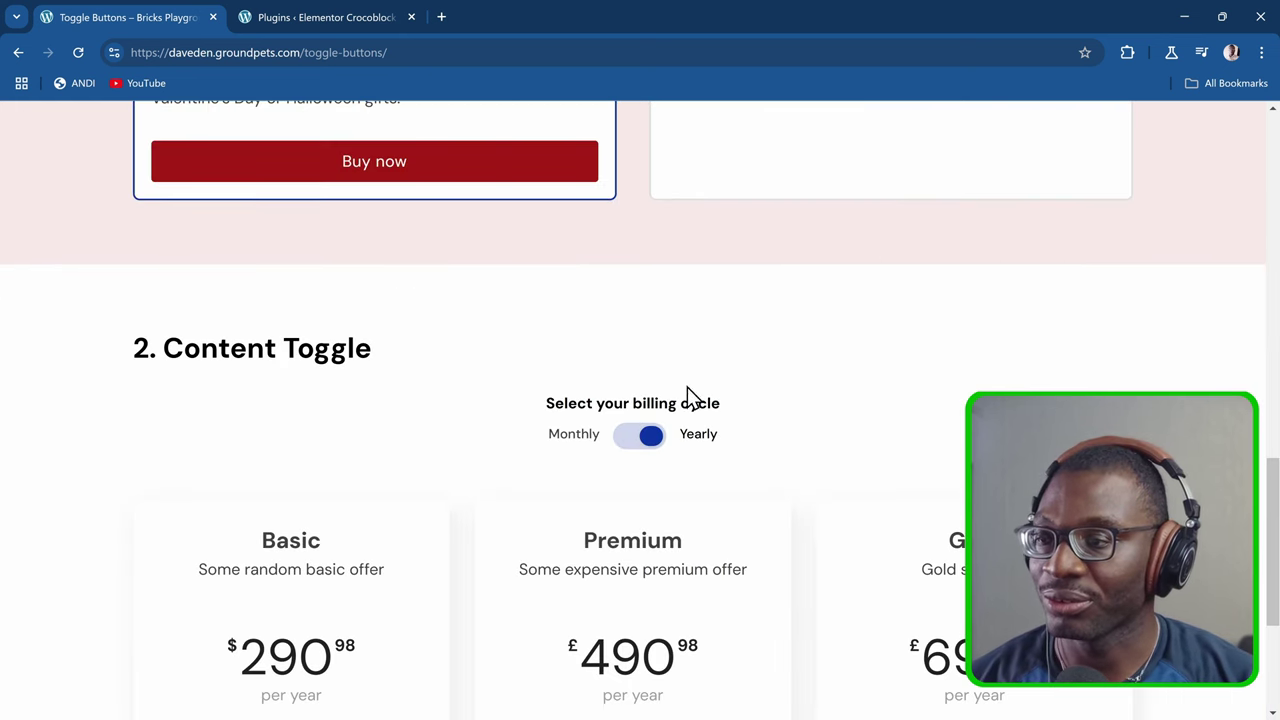
key("Tab")
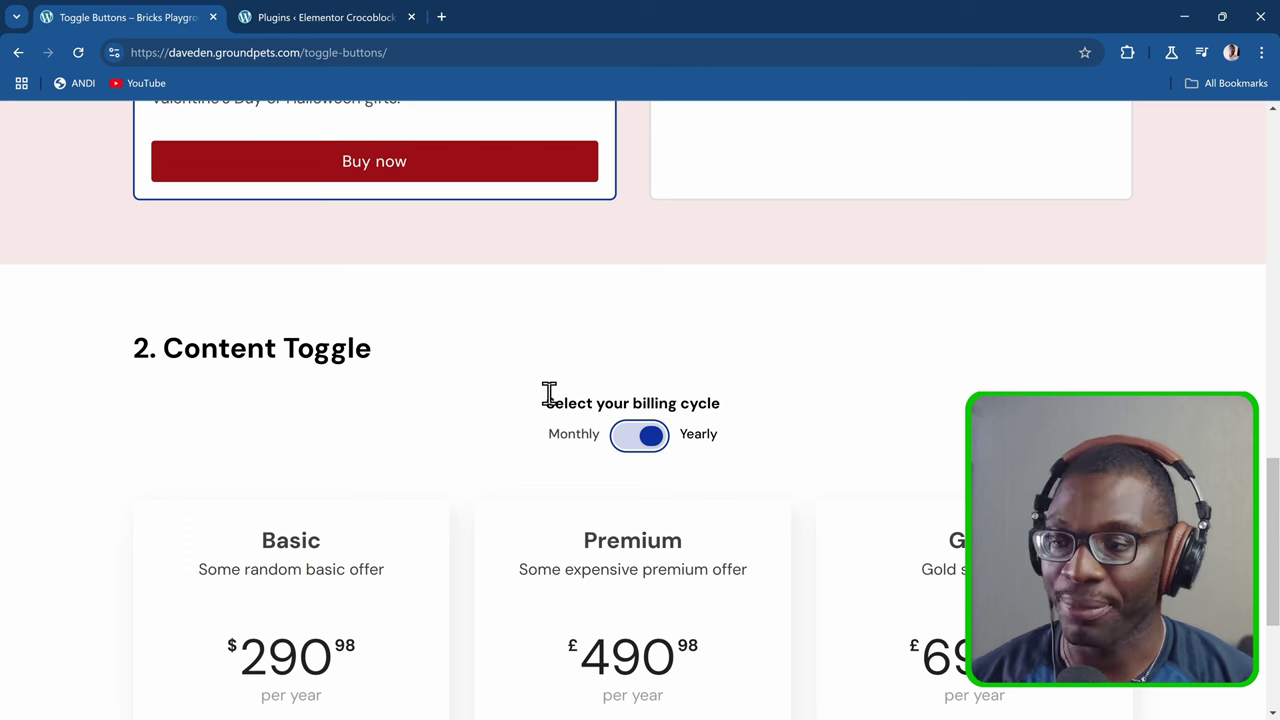
key("space")
key("space")
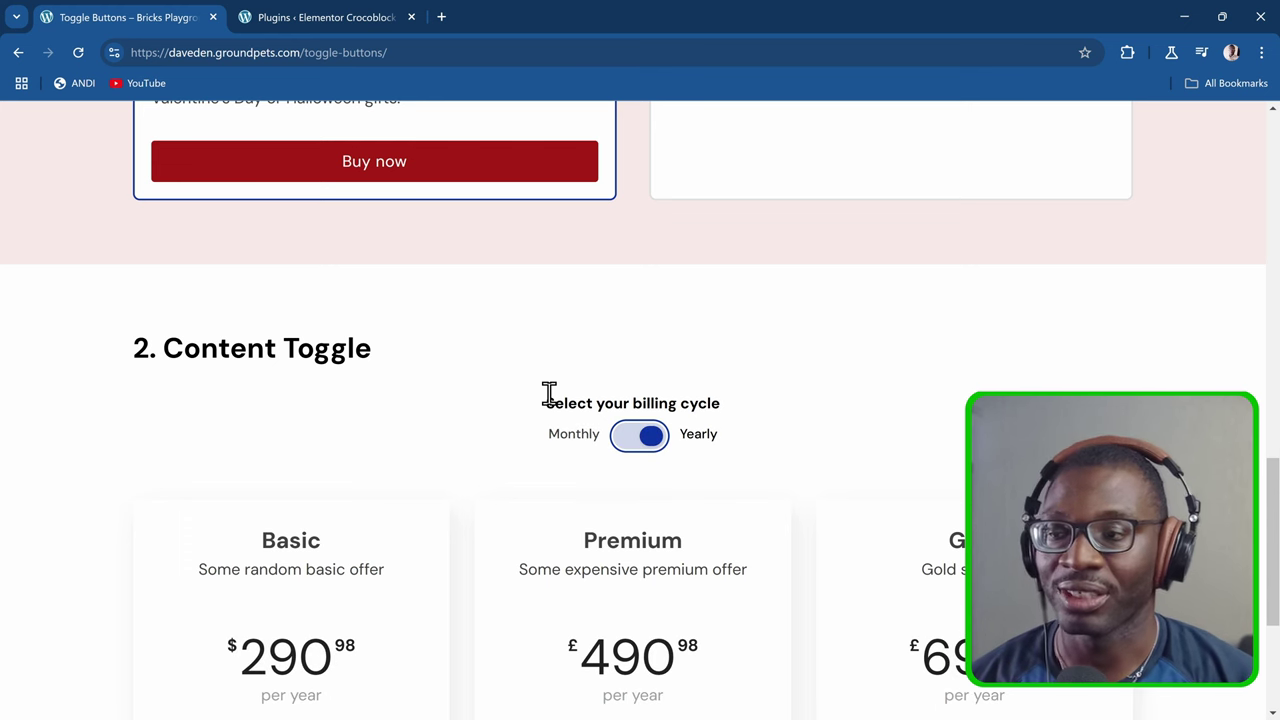
key("space")
key("space")
key("space")
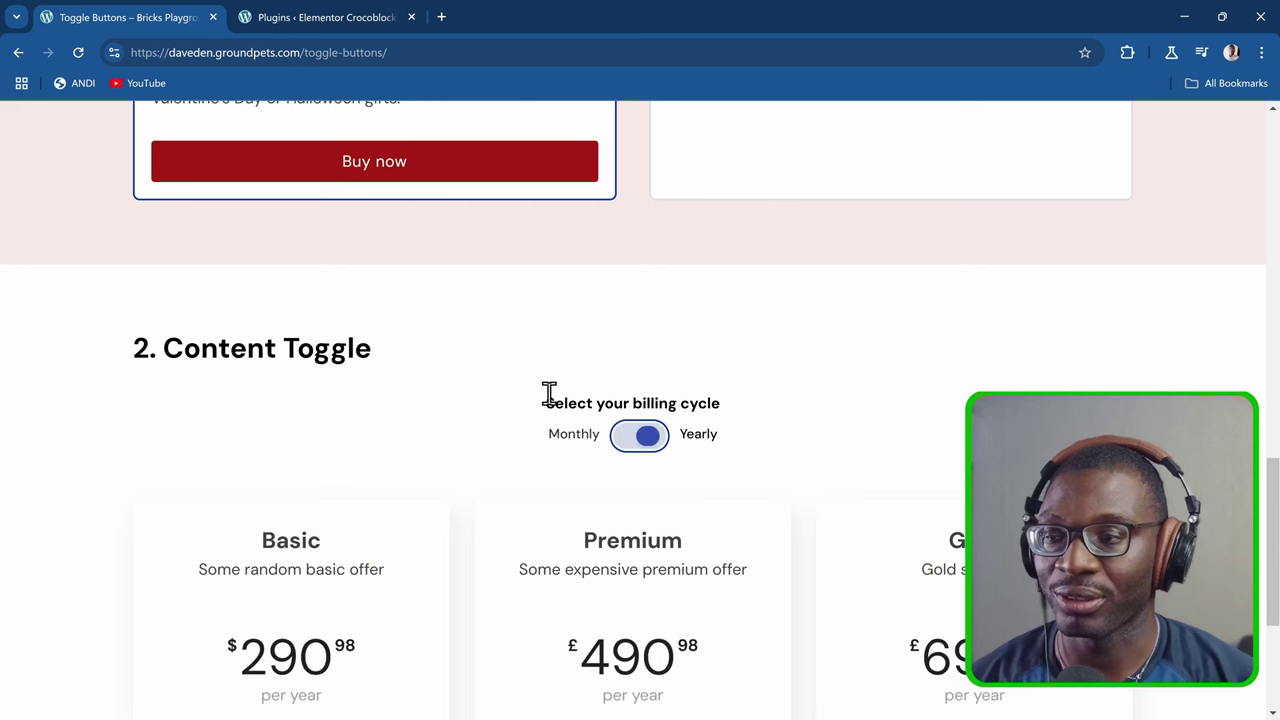
key("space")
key("space")
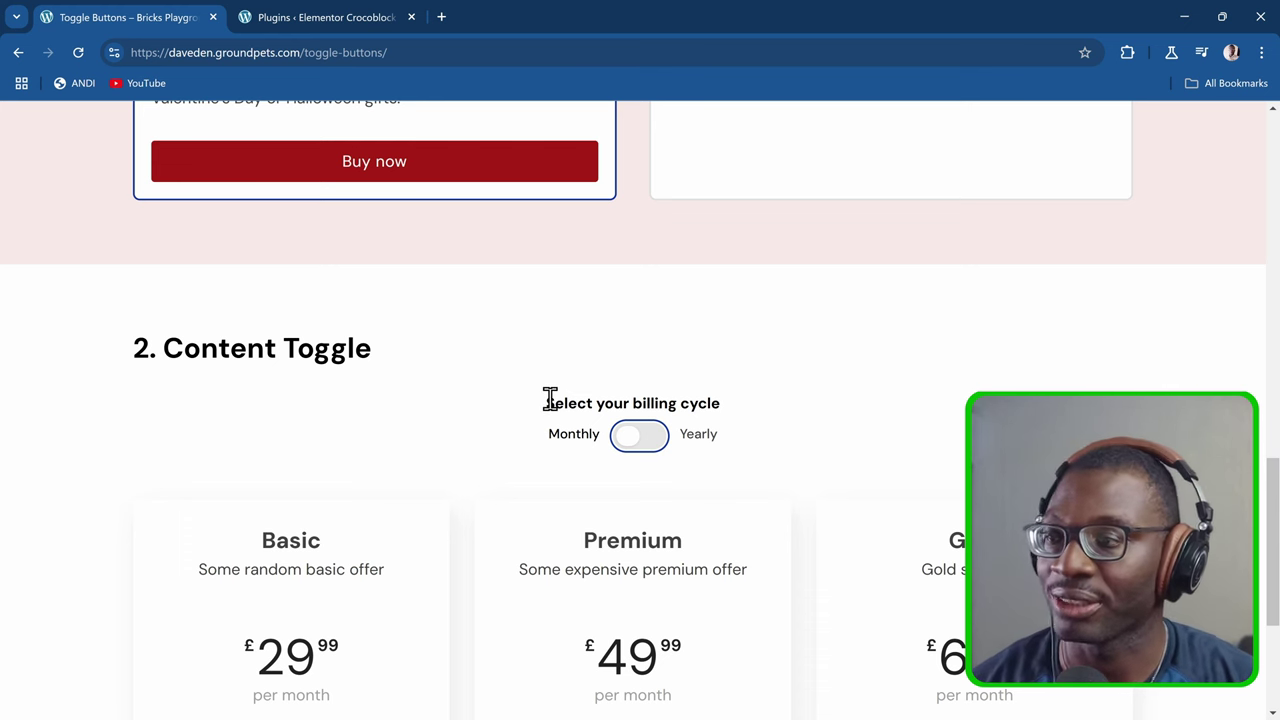
scroll(550, 398, "up", 8)
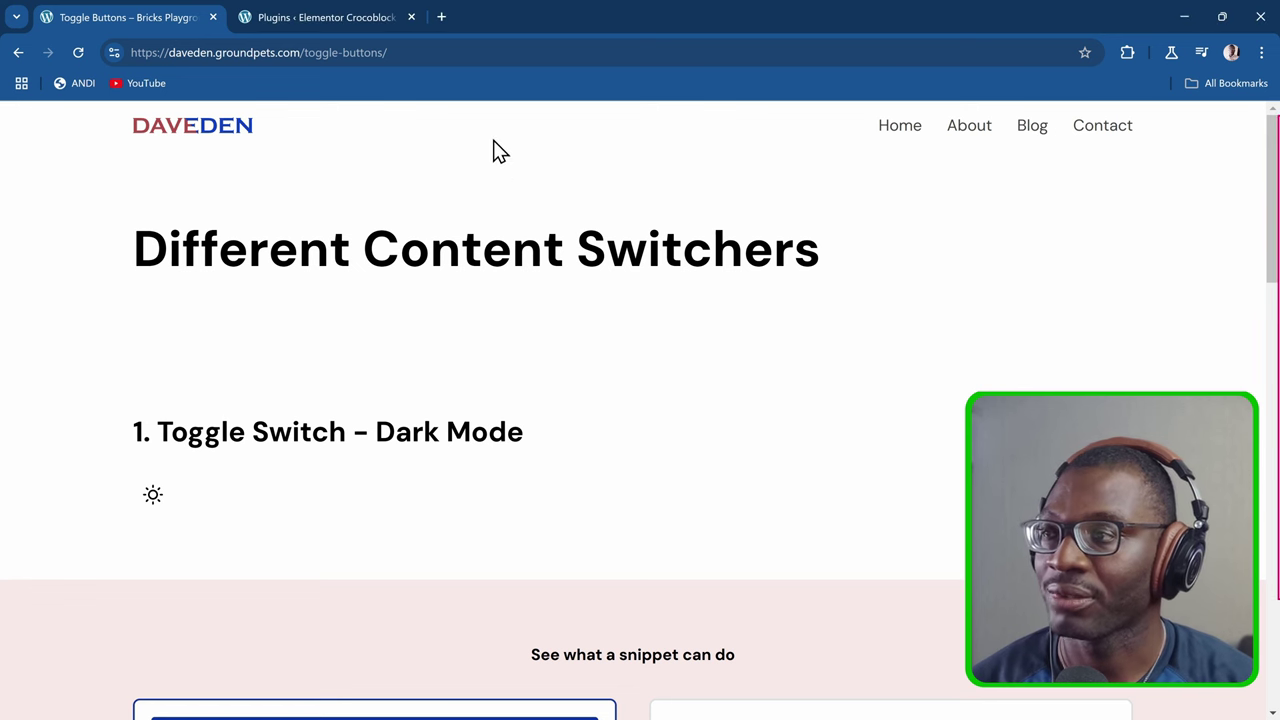
Step: Switch the demo page to dark mode via the sun toggle, then focus the Add Sale Badge switch
left_click(491, 55)
left_click(881, 436)
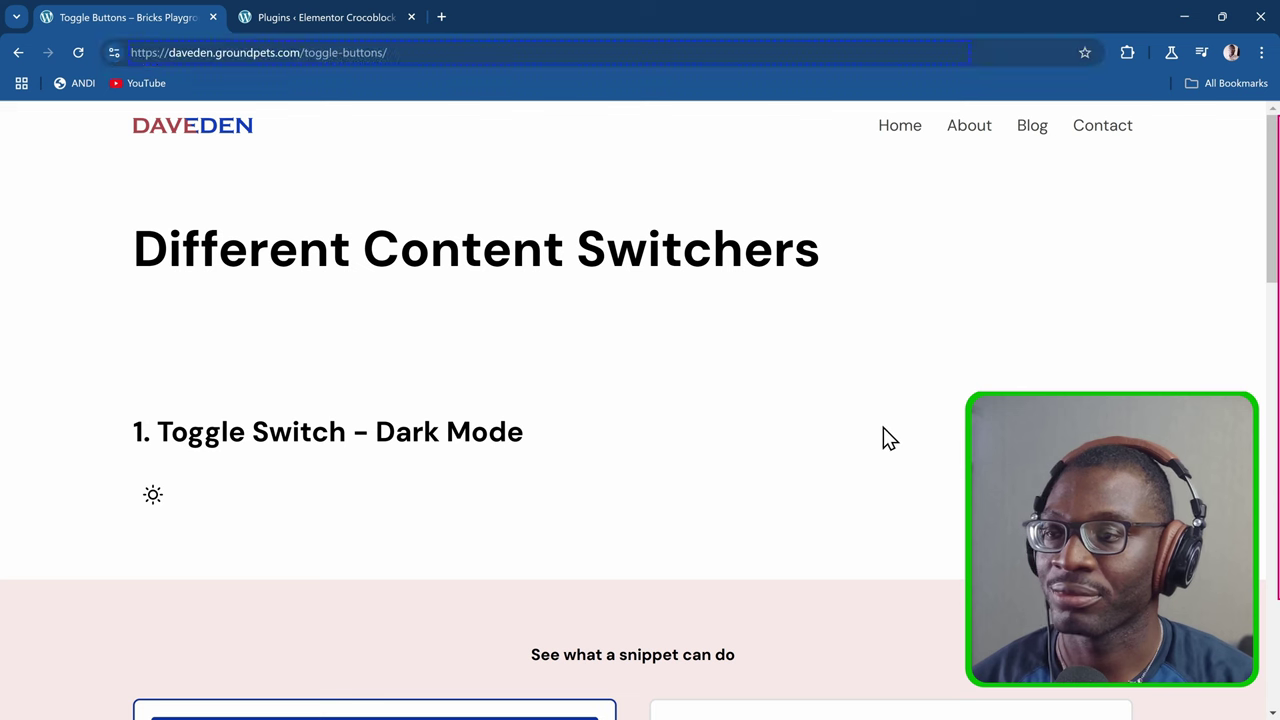
key("Tab")
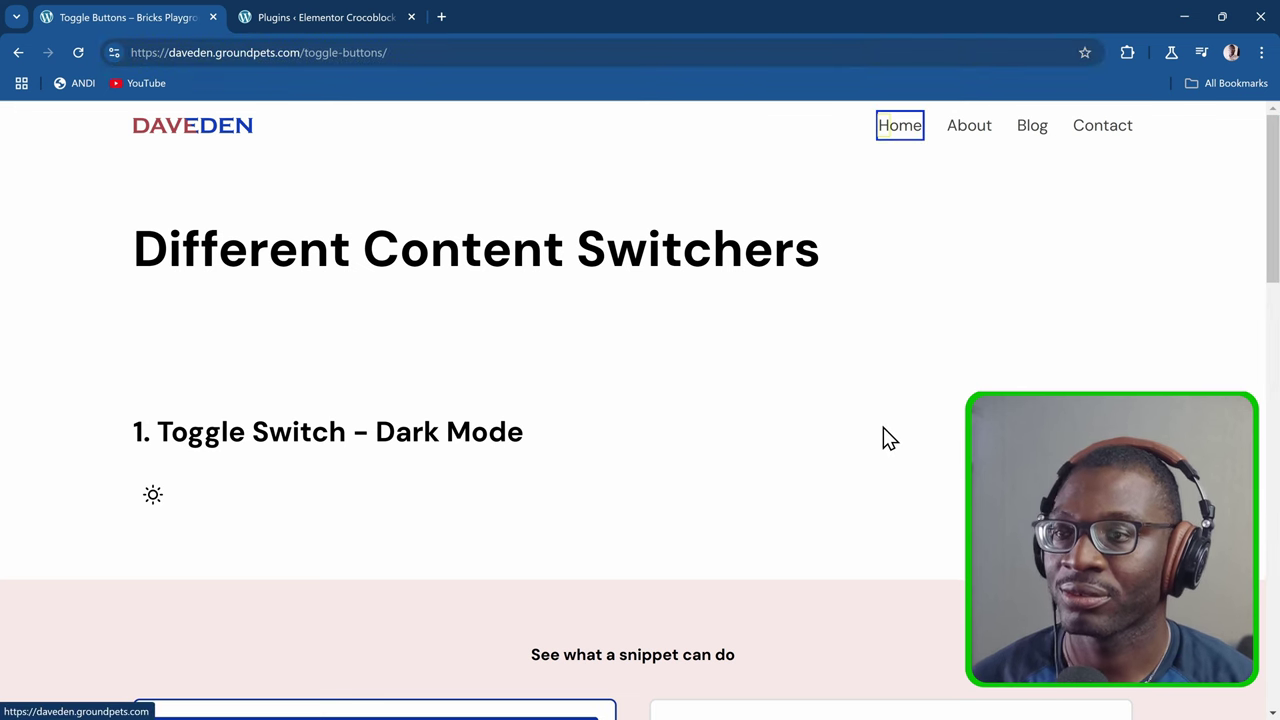
key("h")
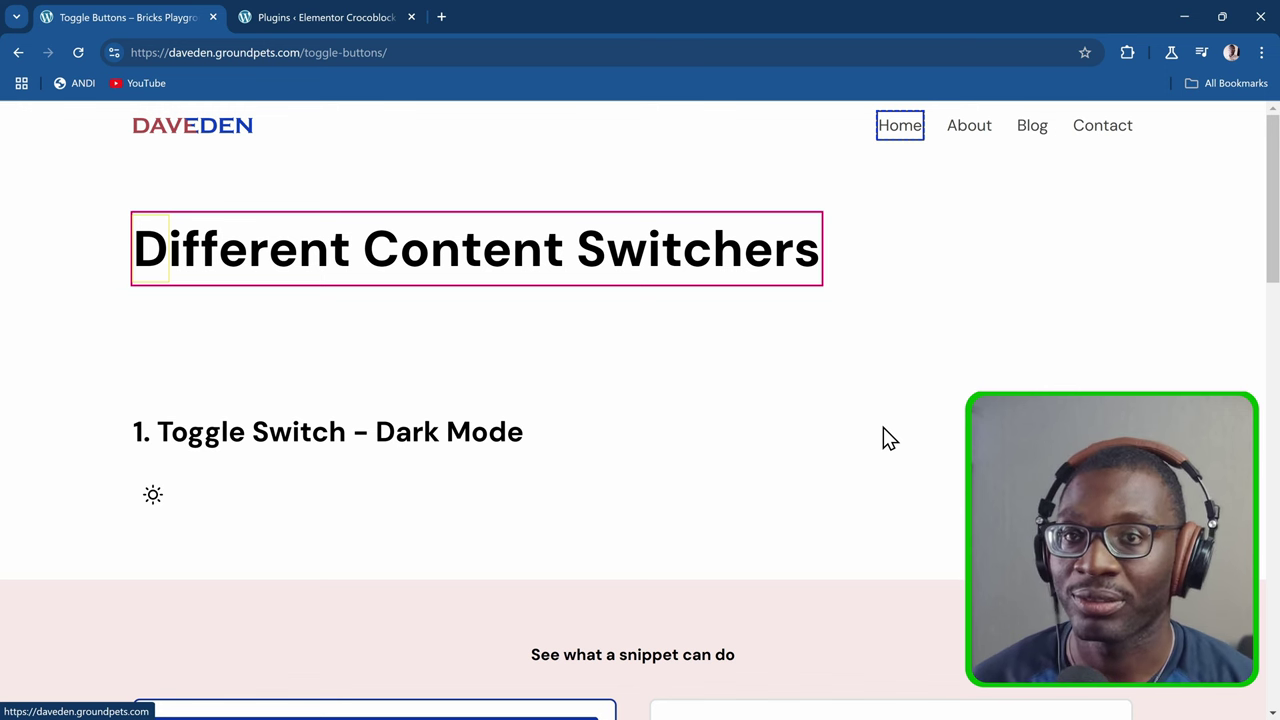
key("Tab")
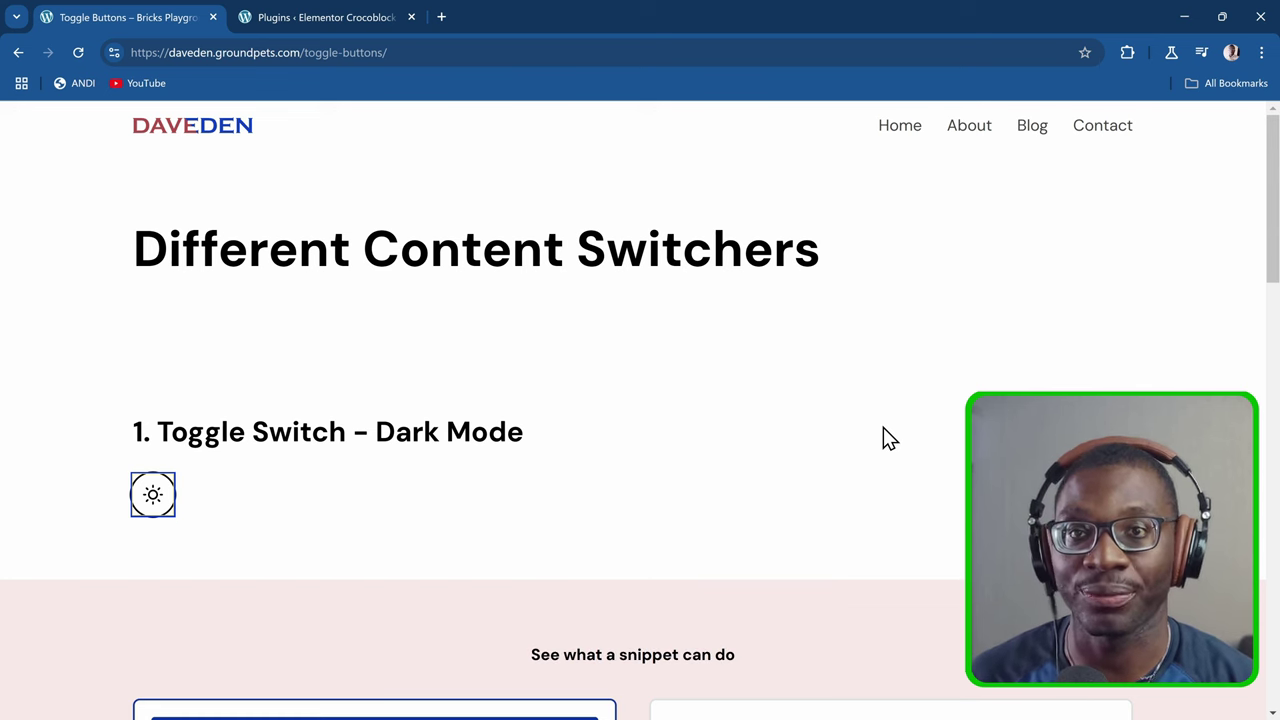
key("Return")
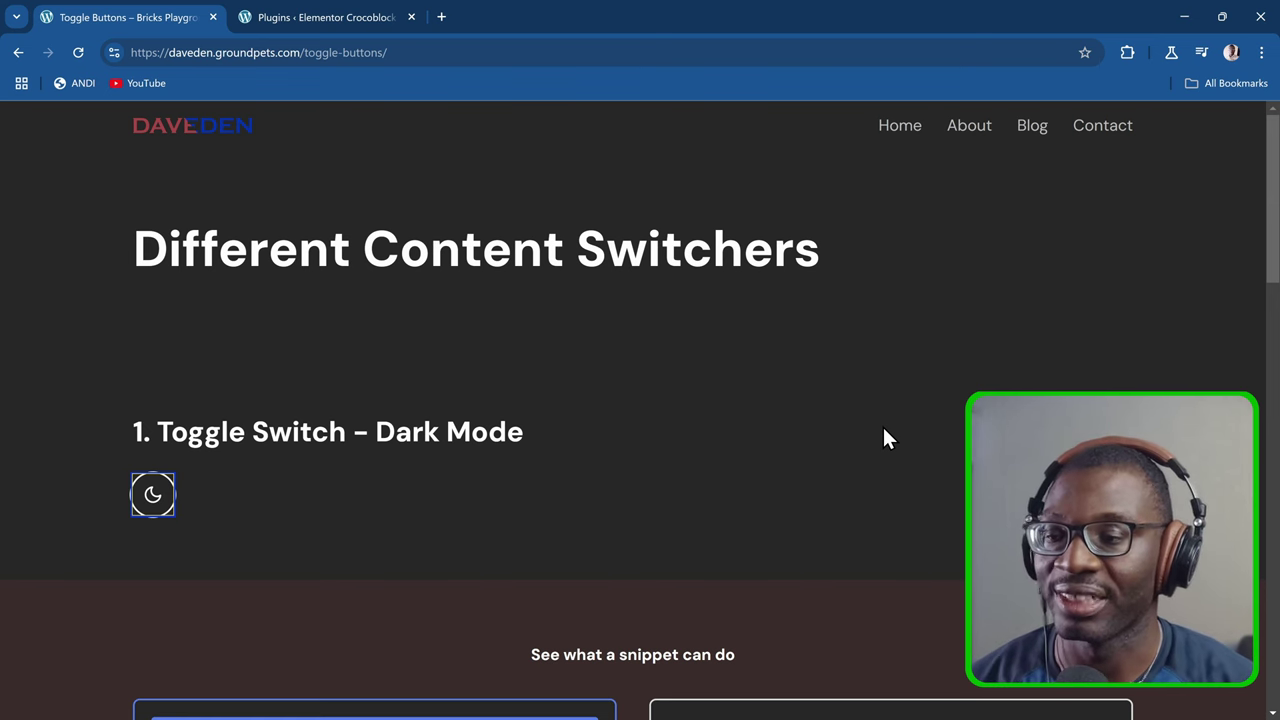
scroll(883, 427, "down", 3)
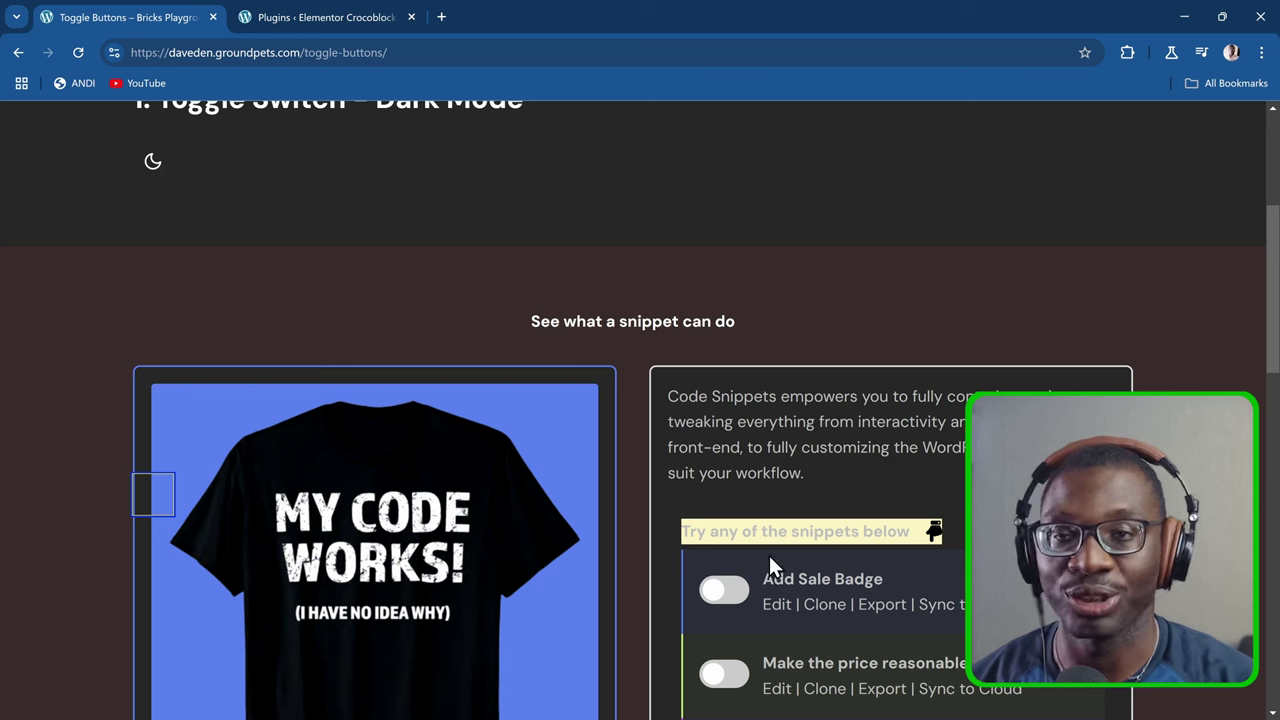
key("Tab")
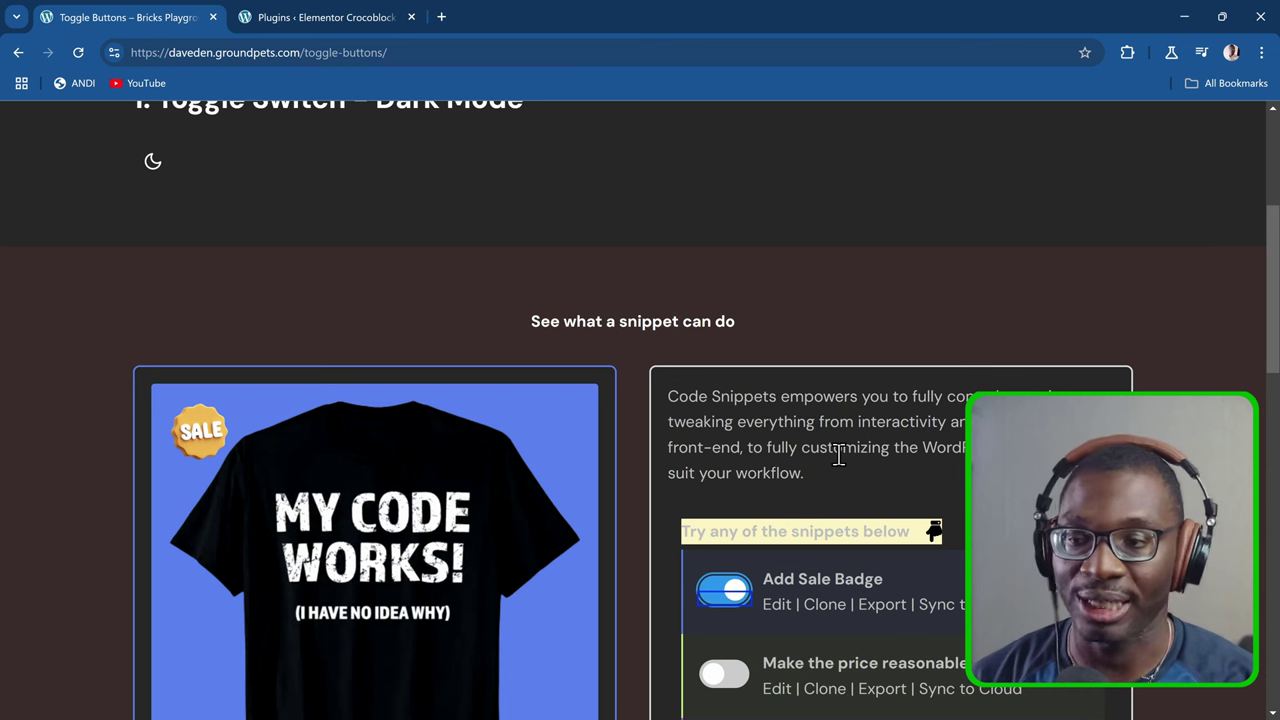
Step: Turn the Add Sale Badge snippet off and back on
scroll(838, 453, "down", 6)
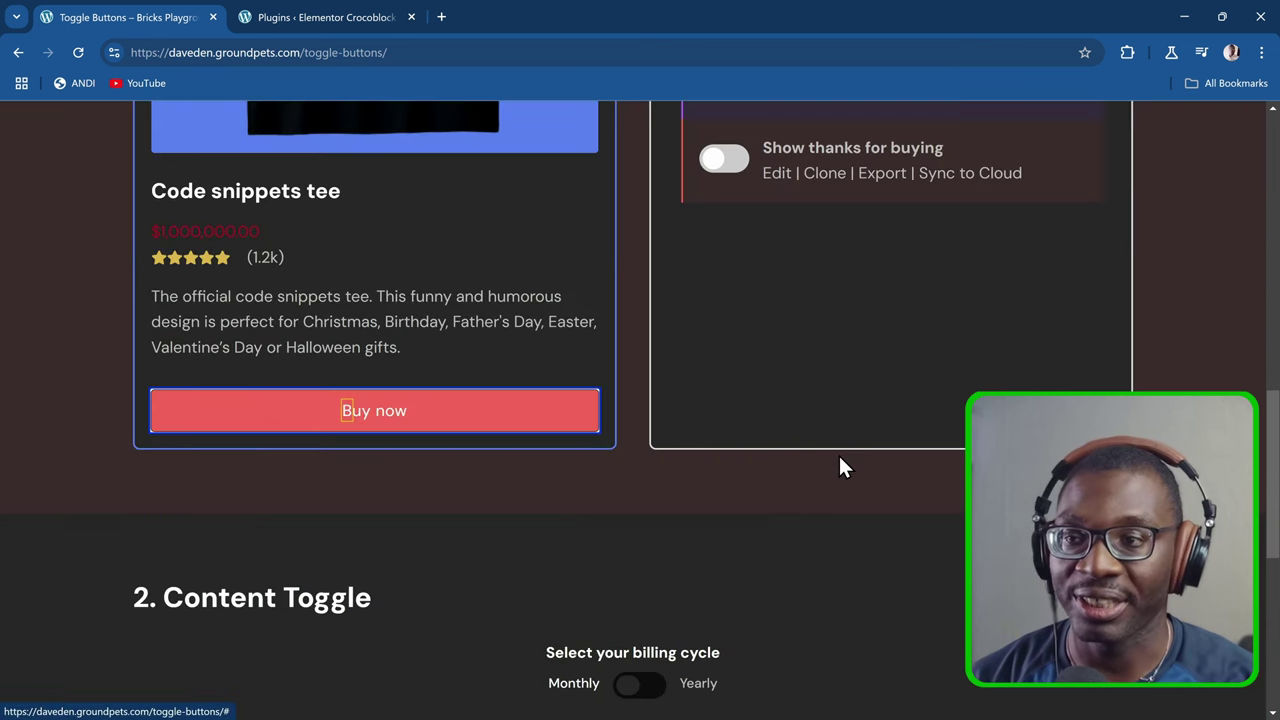
scroll(838, 458, "up", 5)
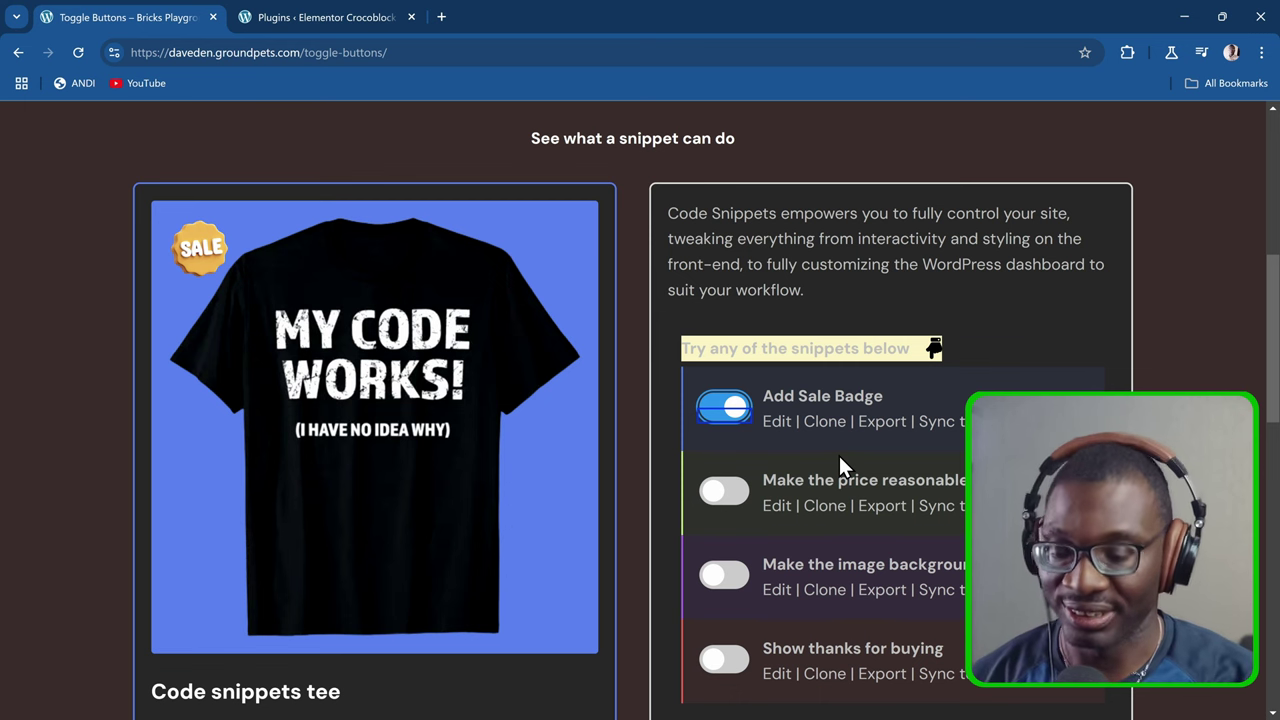
key("space")
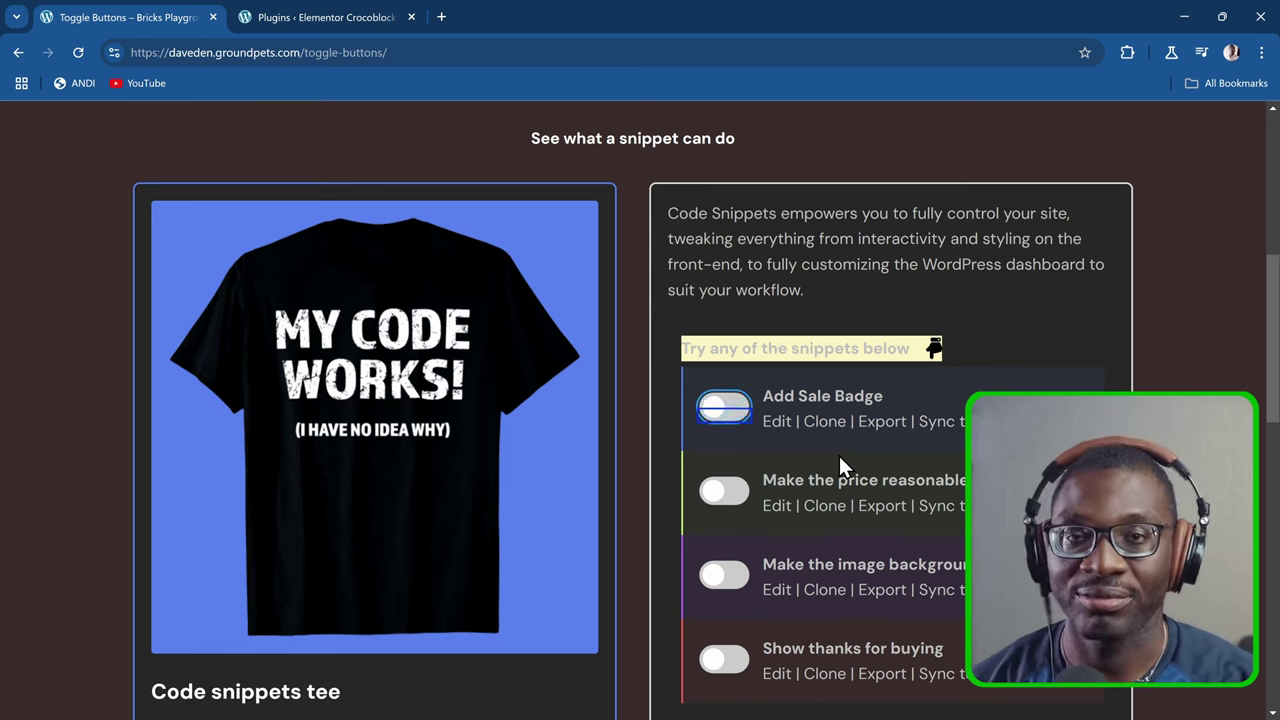
key("space")
key("space")
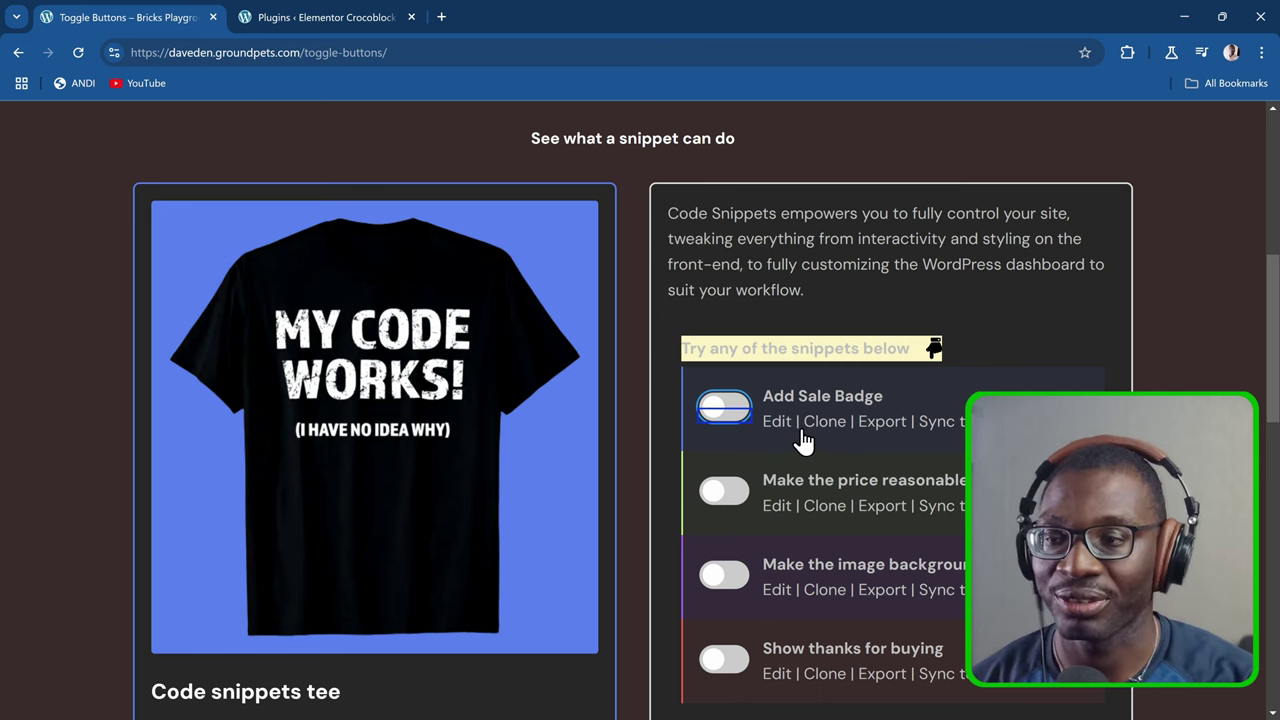
Step: Cycle the billing-cycle toggle between Yearly and Monthly prices, finishing on Monthly
scroll(838, 510, "down", 4)
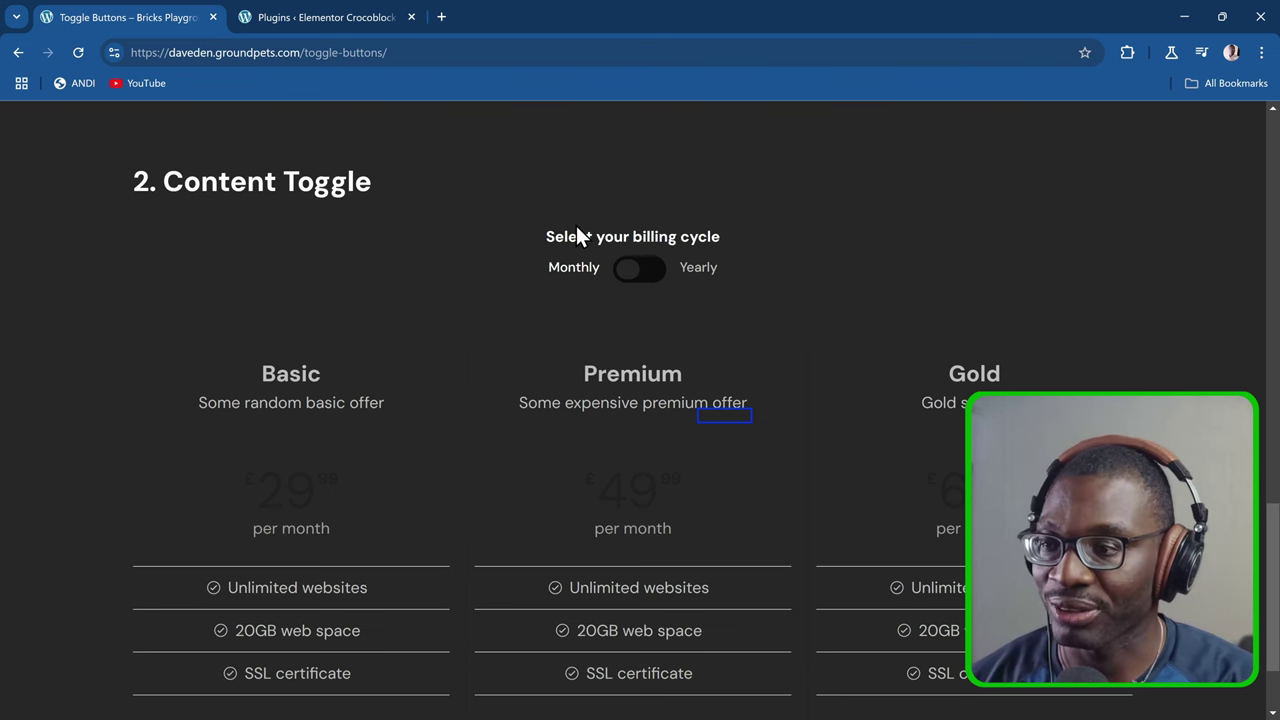
key("shift+Tab")
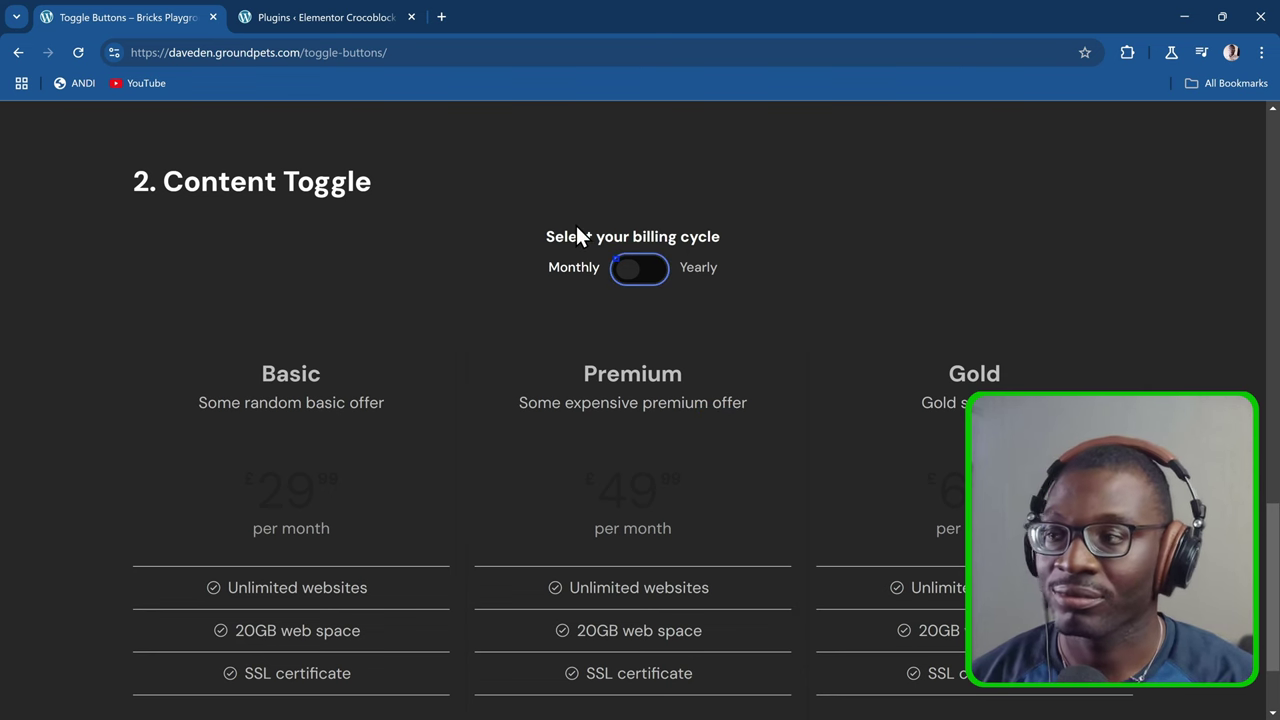
key("shift+Tab")
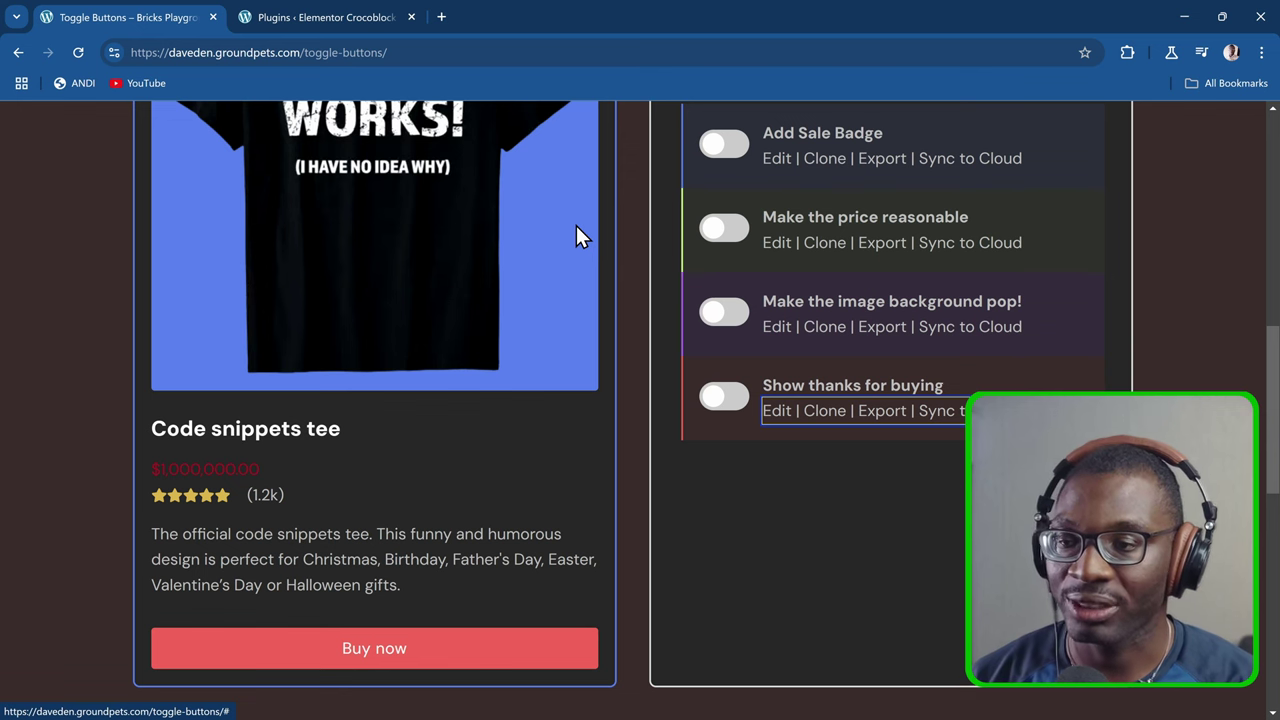
key("Tab")
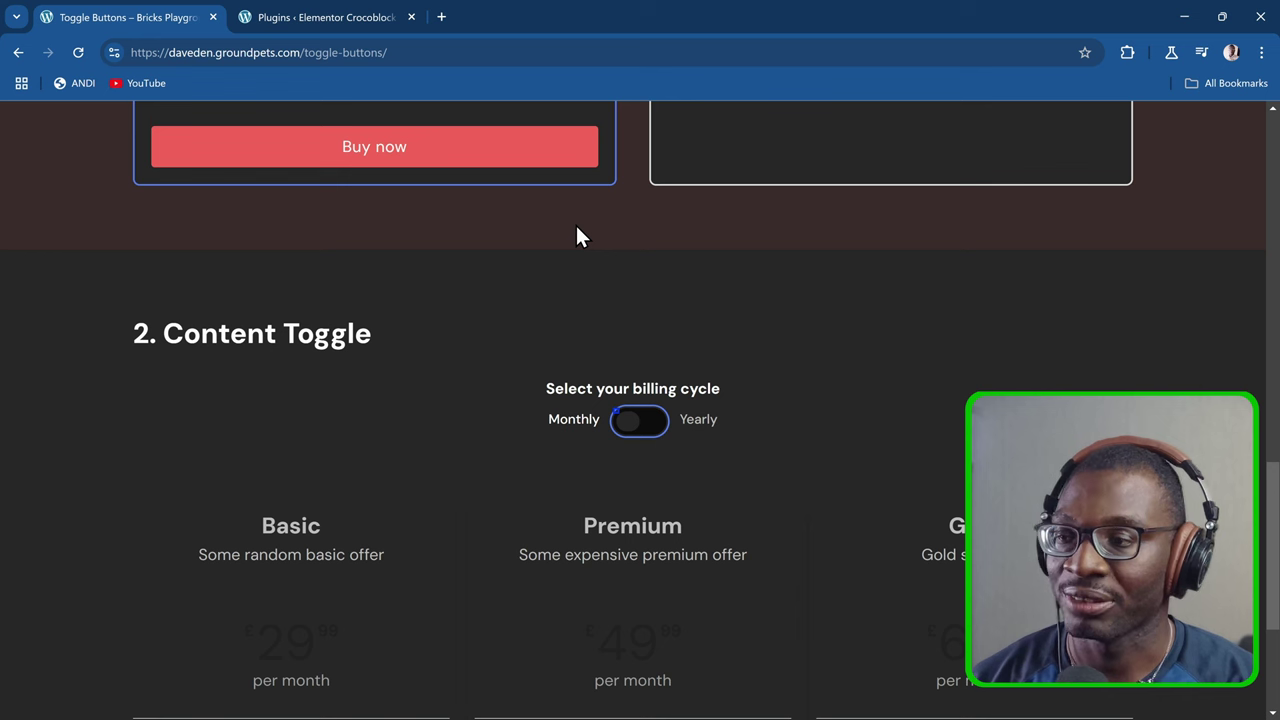
key("space")
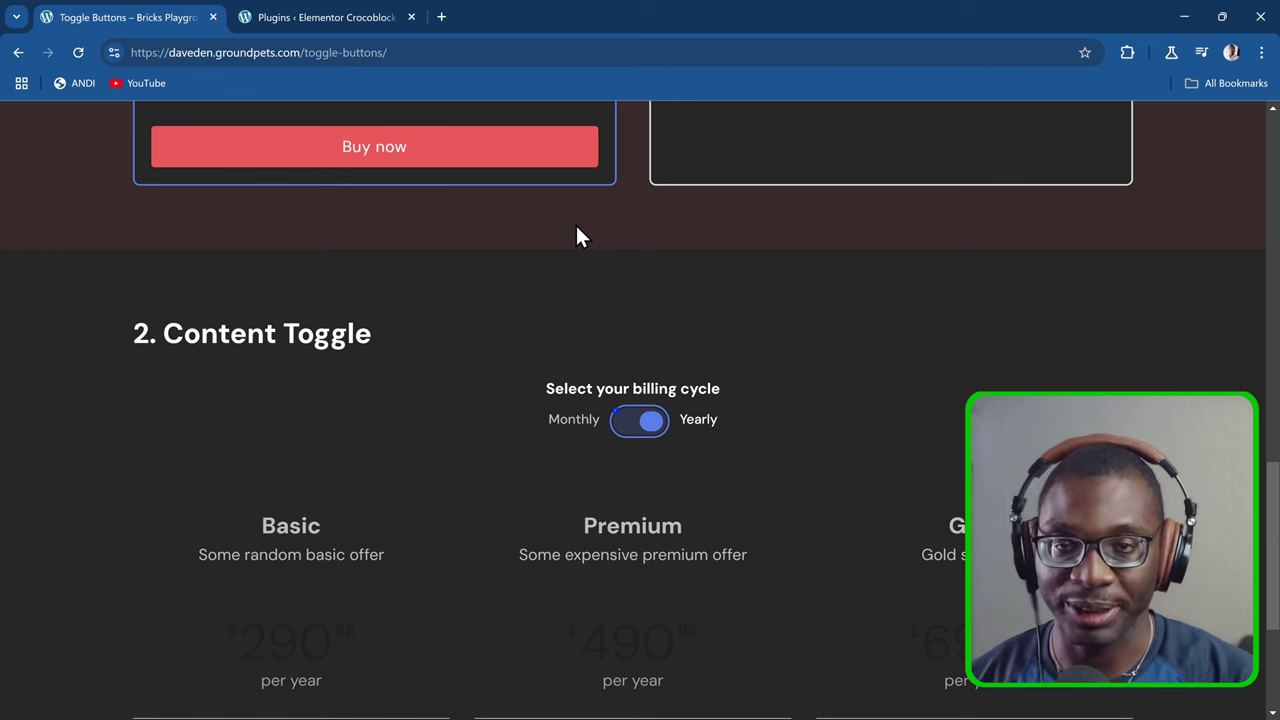
key("space")
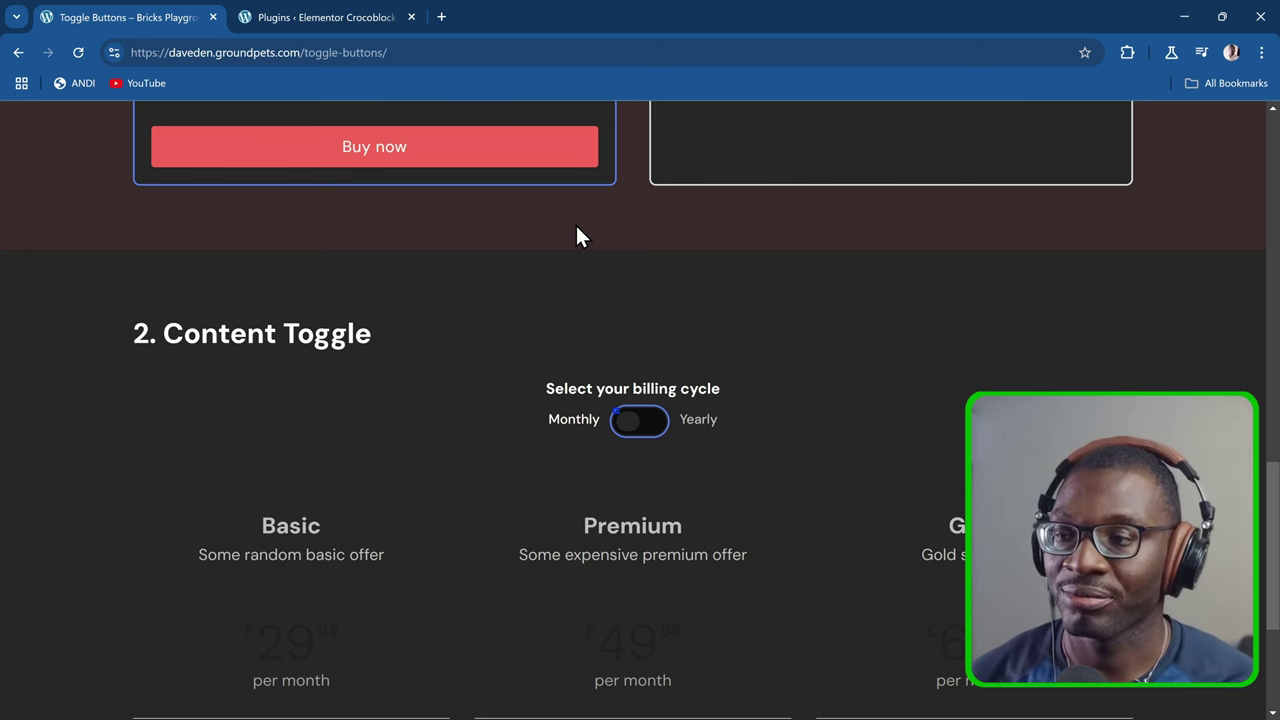
key("space")
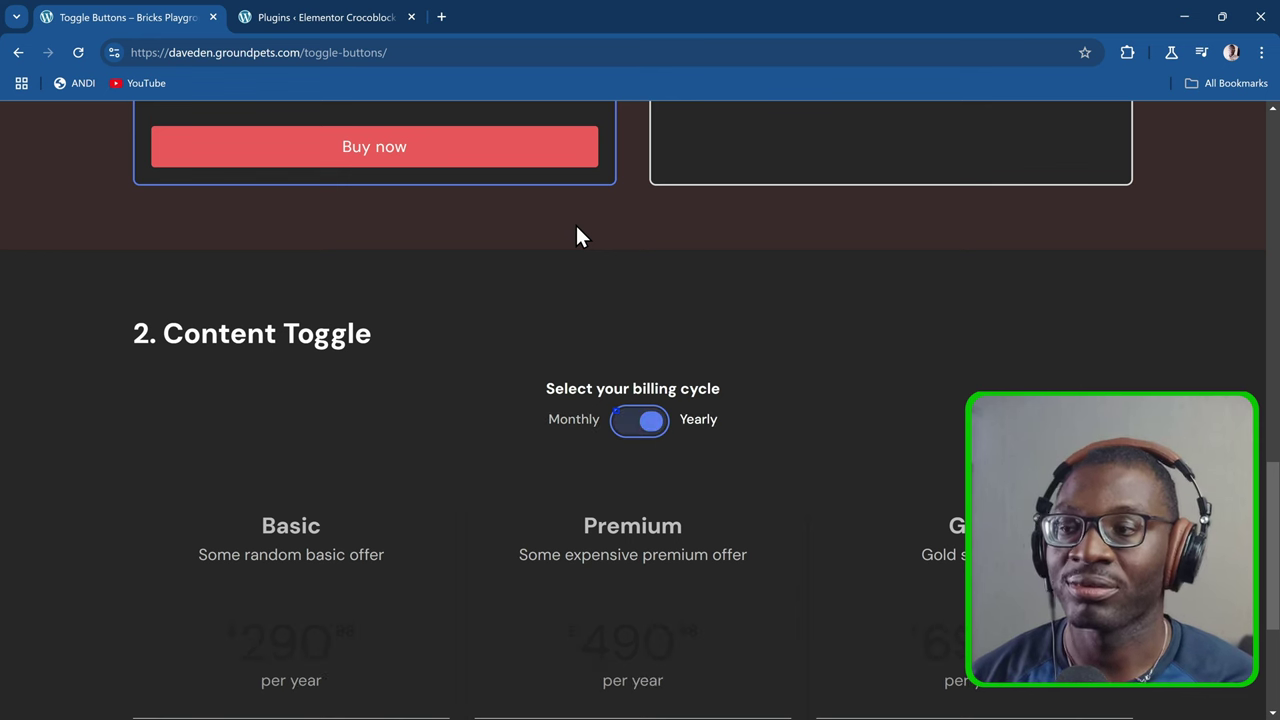
key("space")
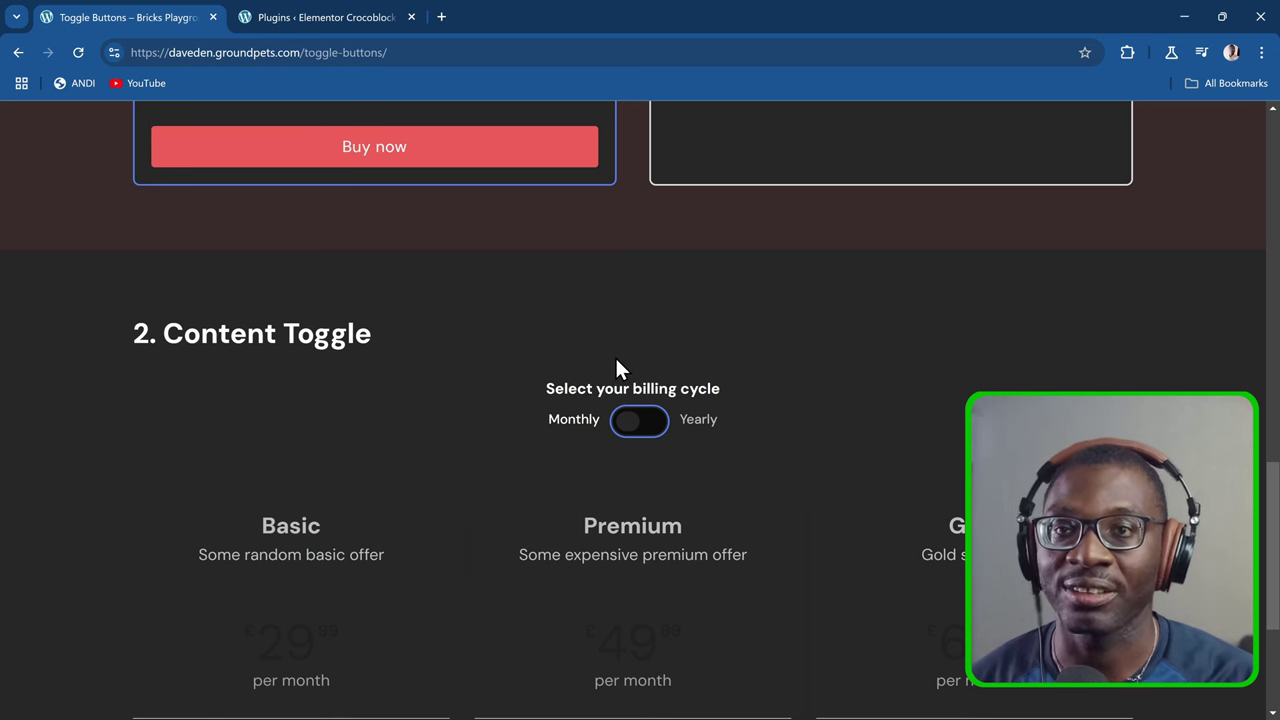
Step: Flip the billing cycle to Yearly and back to Monthly, then toggle the demo page's dark mode
left_click(632, 423)
left_click(640, 424)
scroll(600, 431, "up", 10)
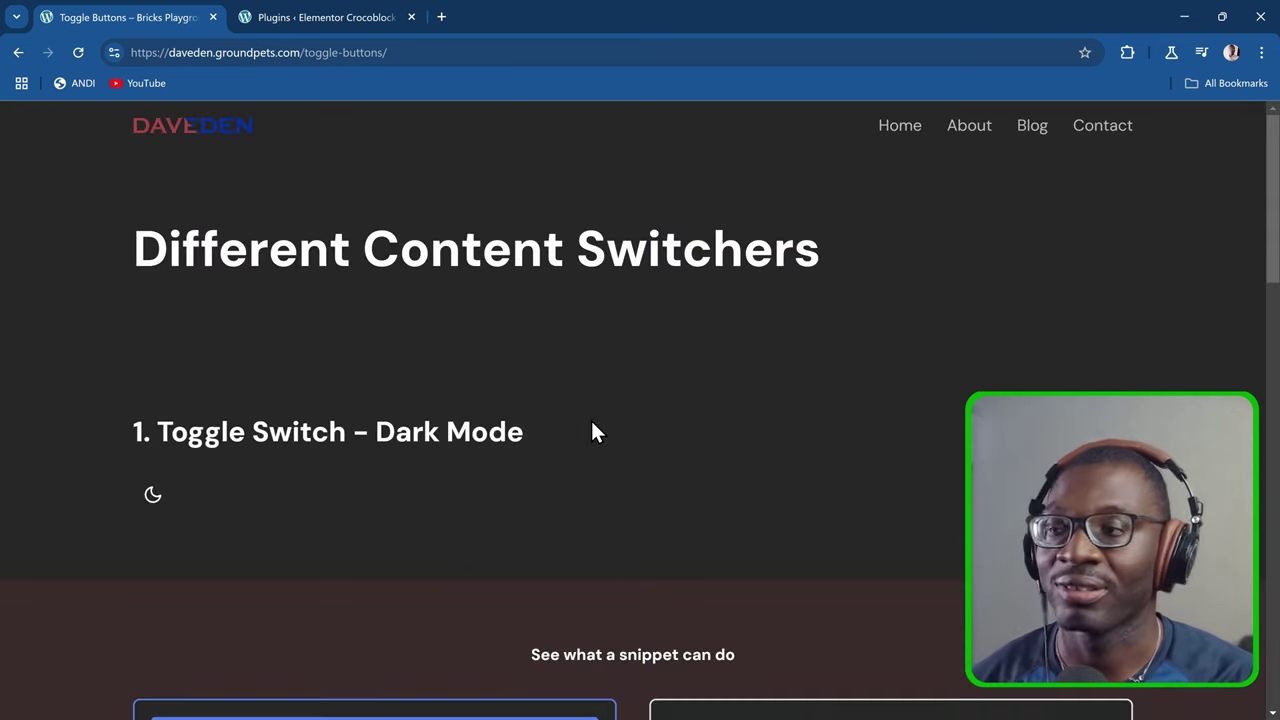
left_click(156, 496)
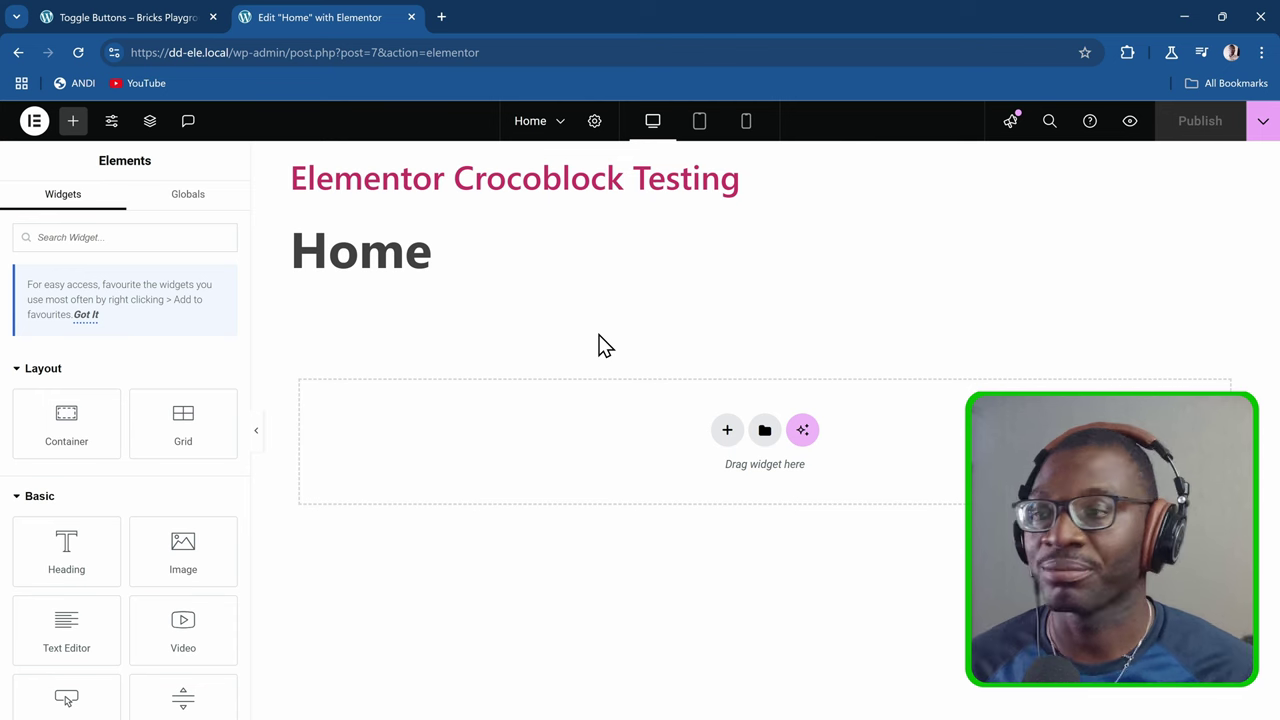
Step: Add a single-column Flexbox container at the top of the Home page
left_click(727, 430)
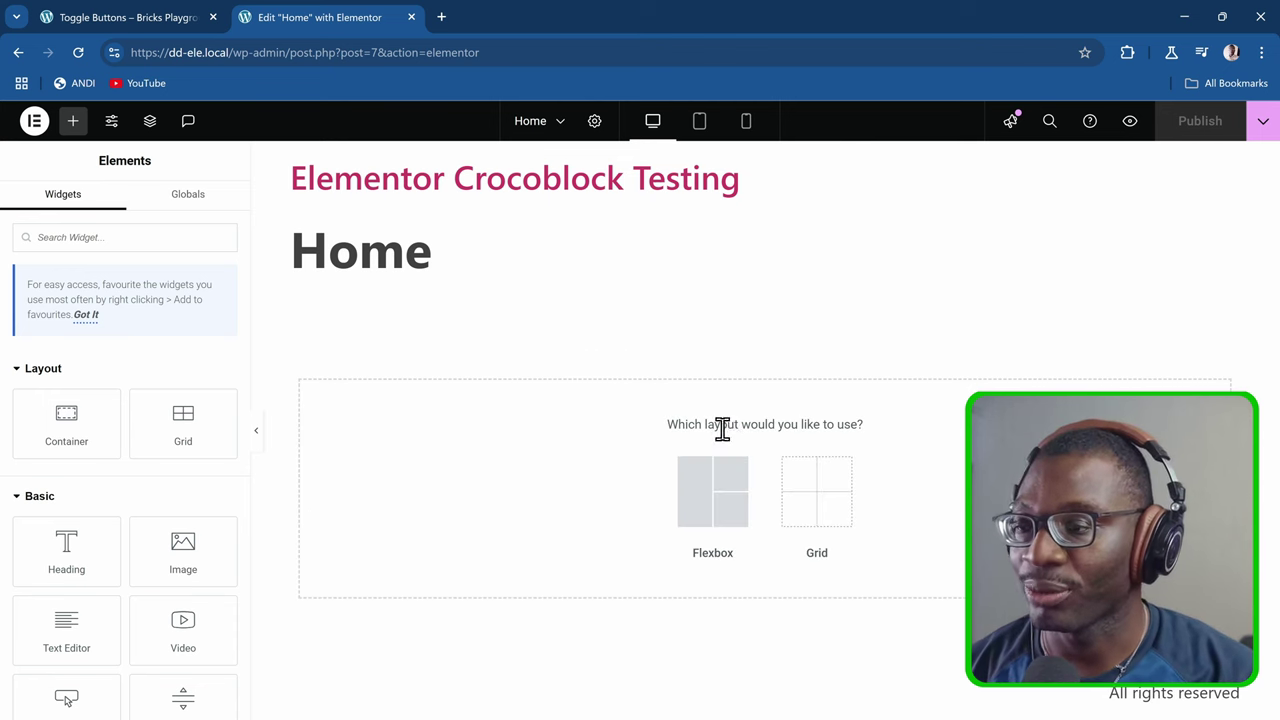
left_click(714, 506)
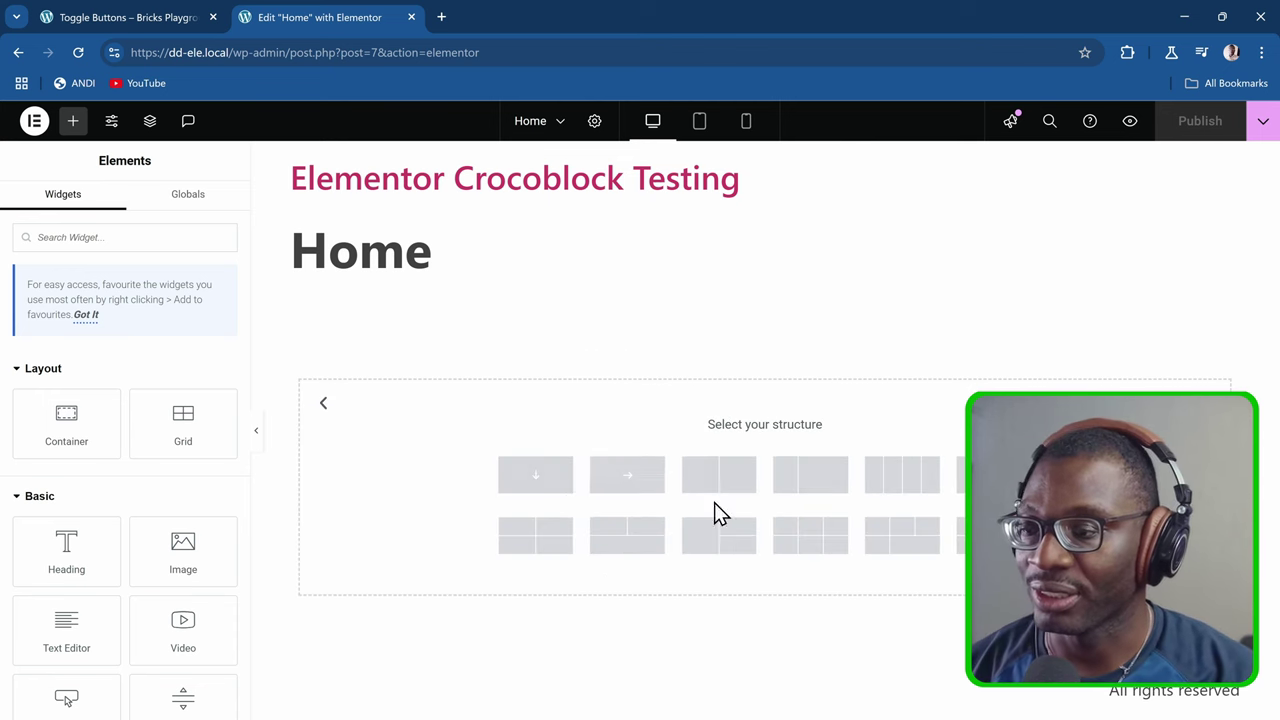
left_click(538, 484)
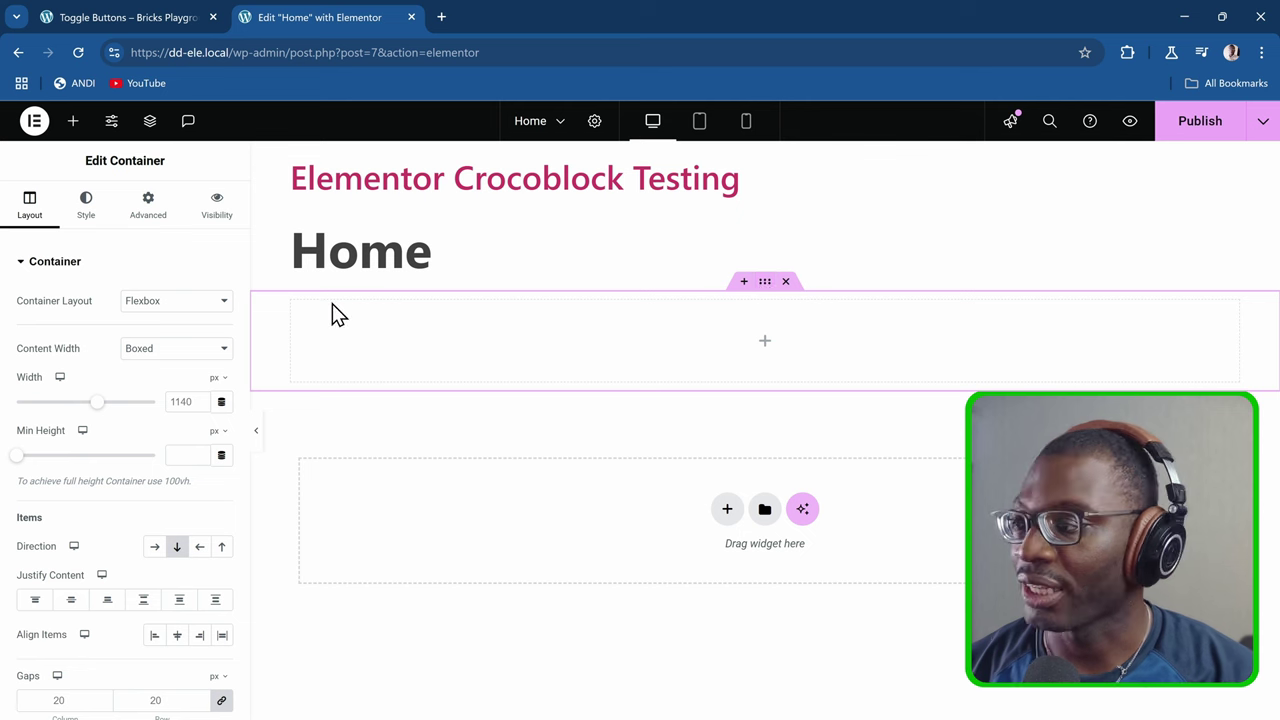
Step: Drop an HTML widget into the container and paste the Monthly/Yearly billing toggle markup
left_click(75, 124)
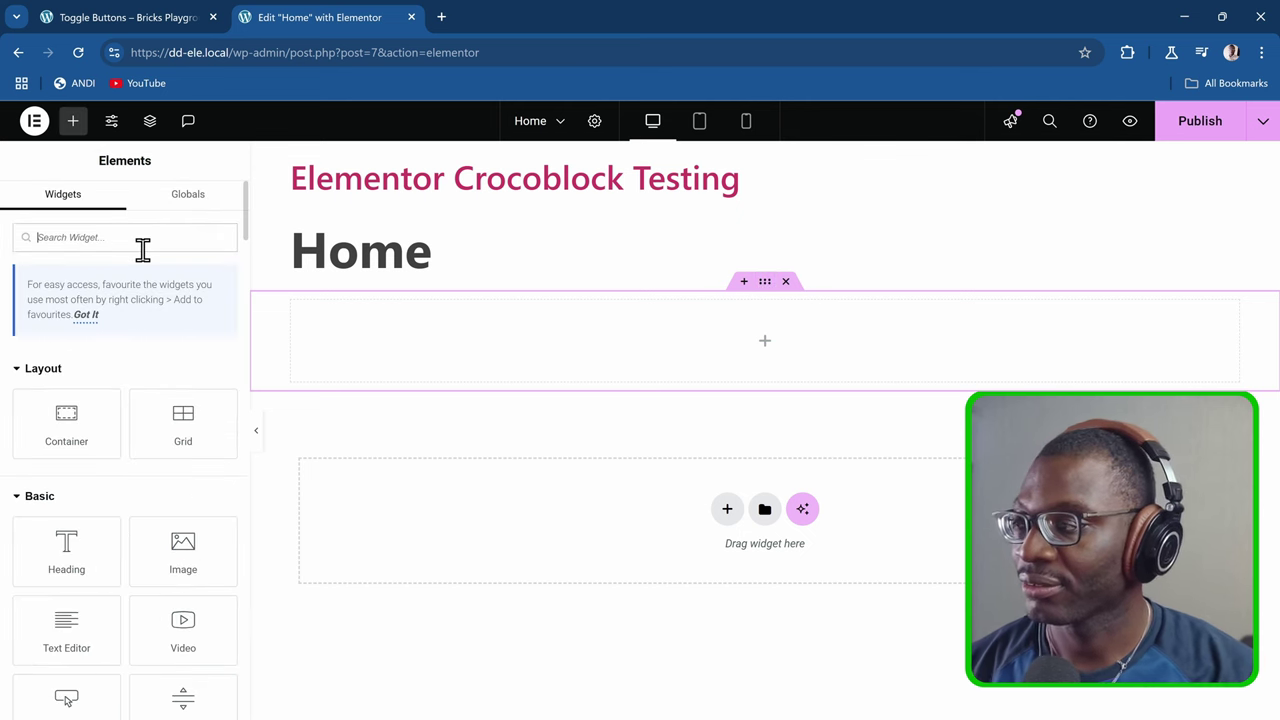
type("html")
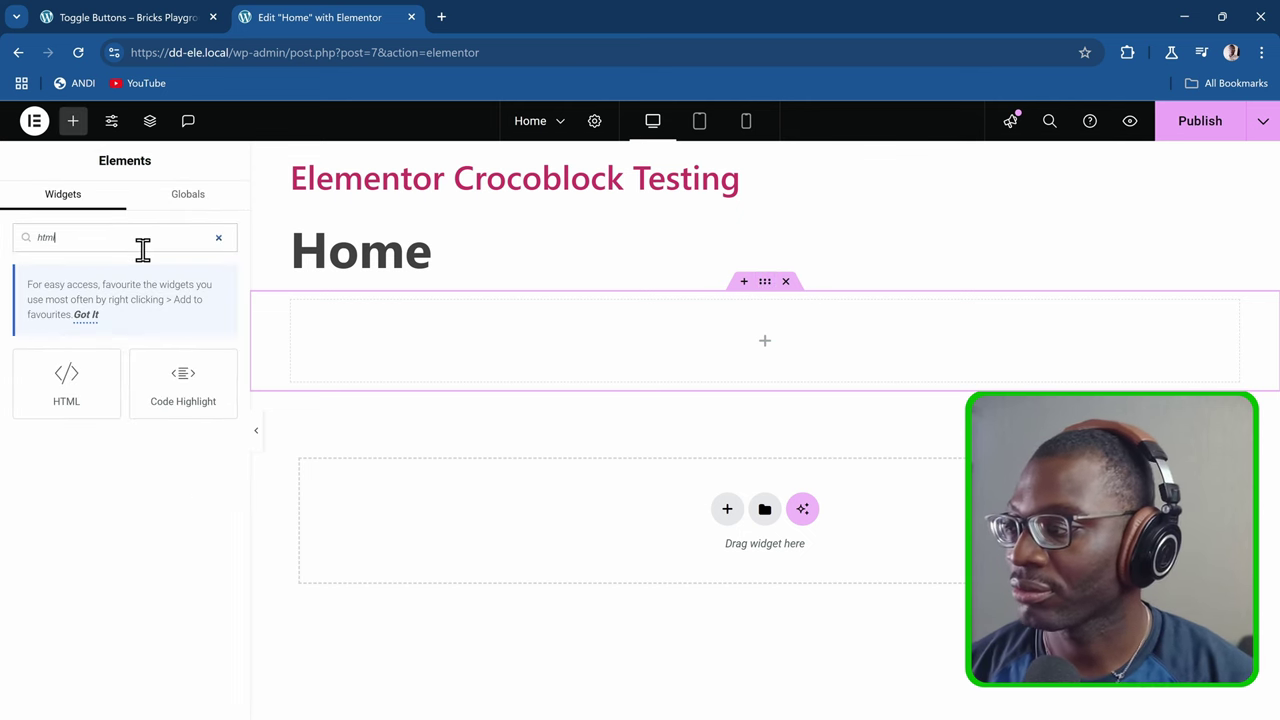
left_click_drag(57, 396, 431, 343)
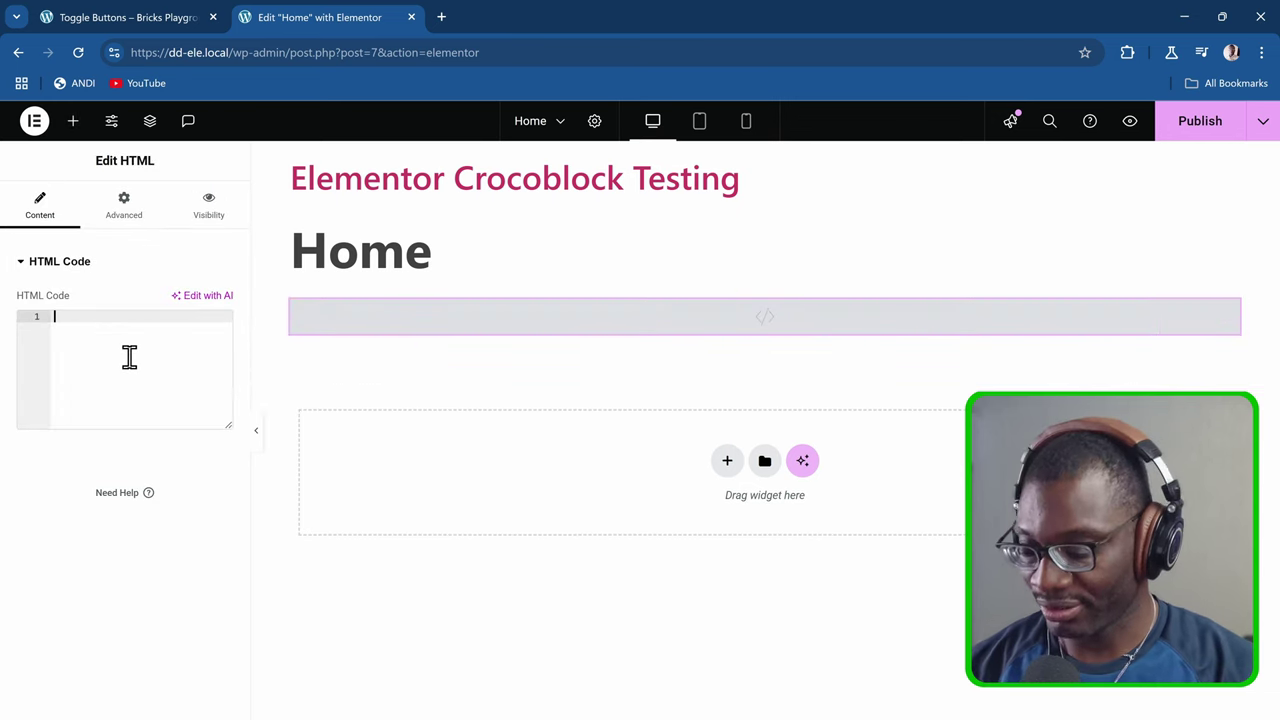
key("ctrl+v")
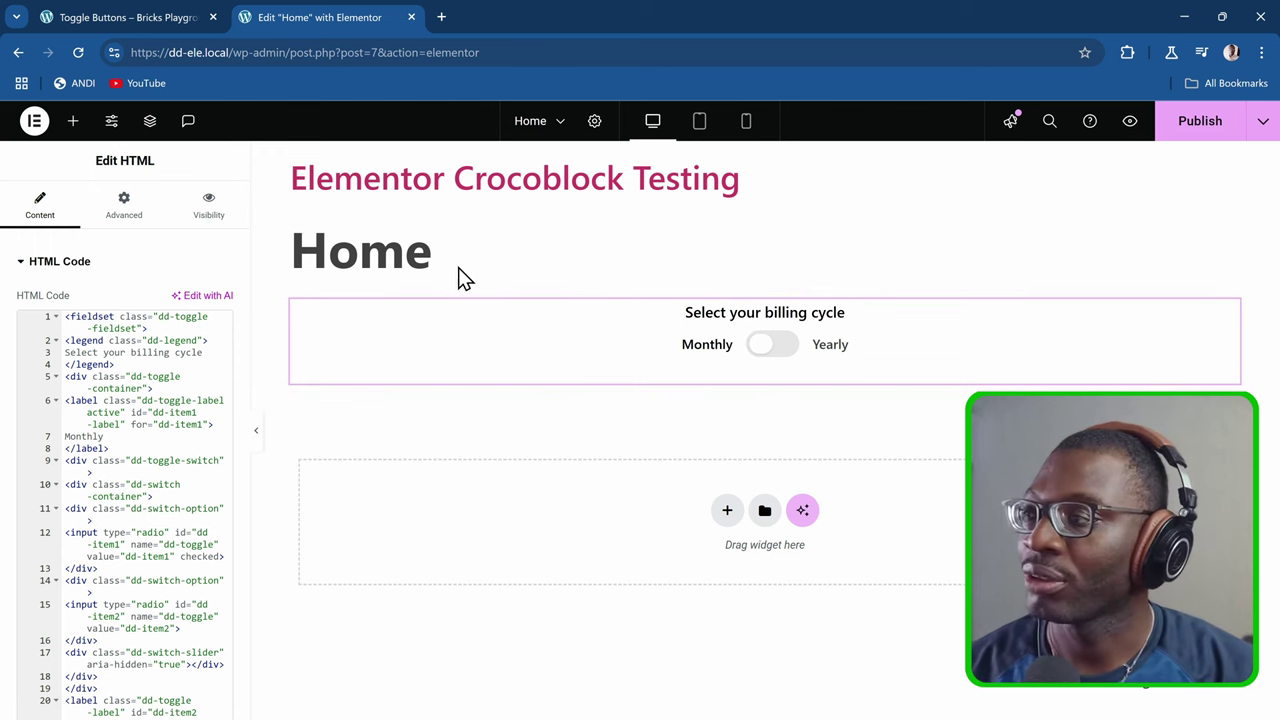
left_click(72, 123)
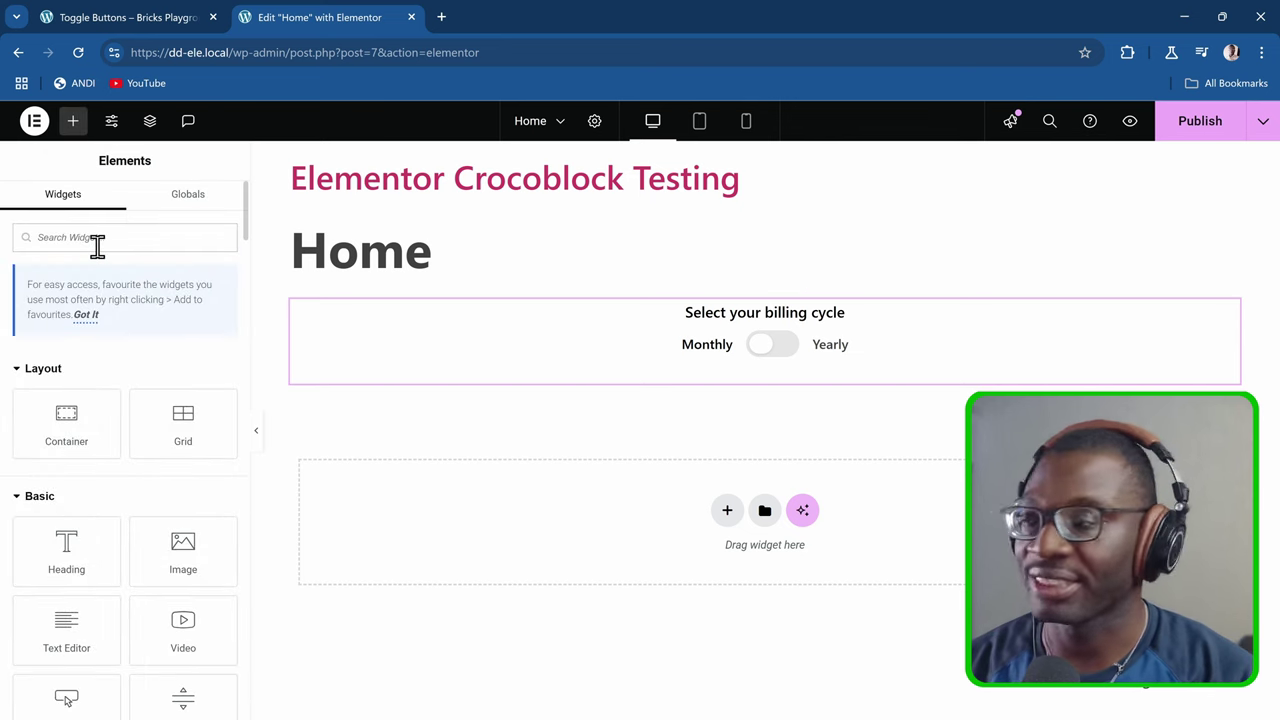
Step: Add a Price Table below the billing toggle and duplicate it
type("pricing")
left_click_drag(226, 377, 498, 372)
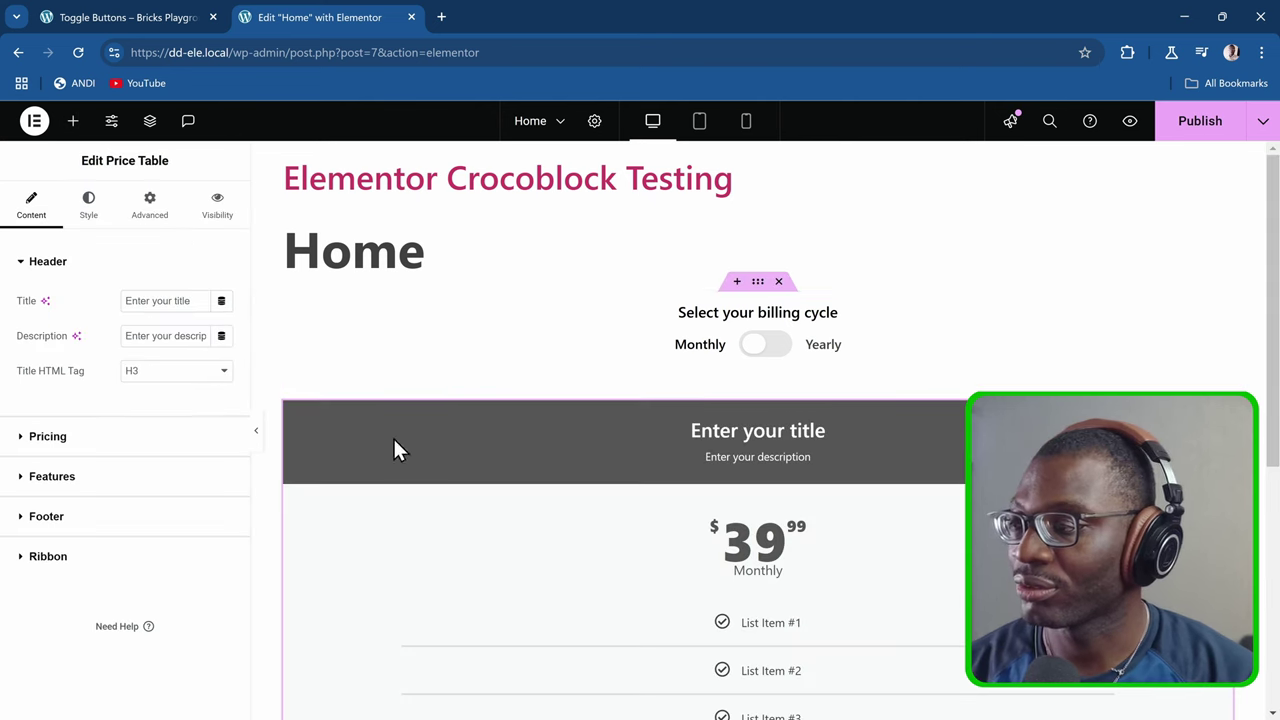
right_click(486, 480)
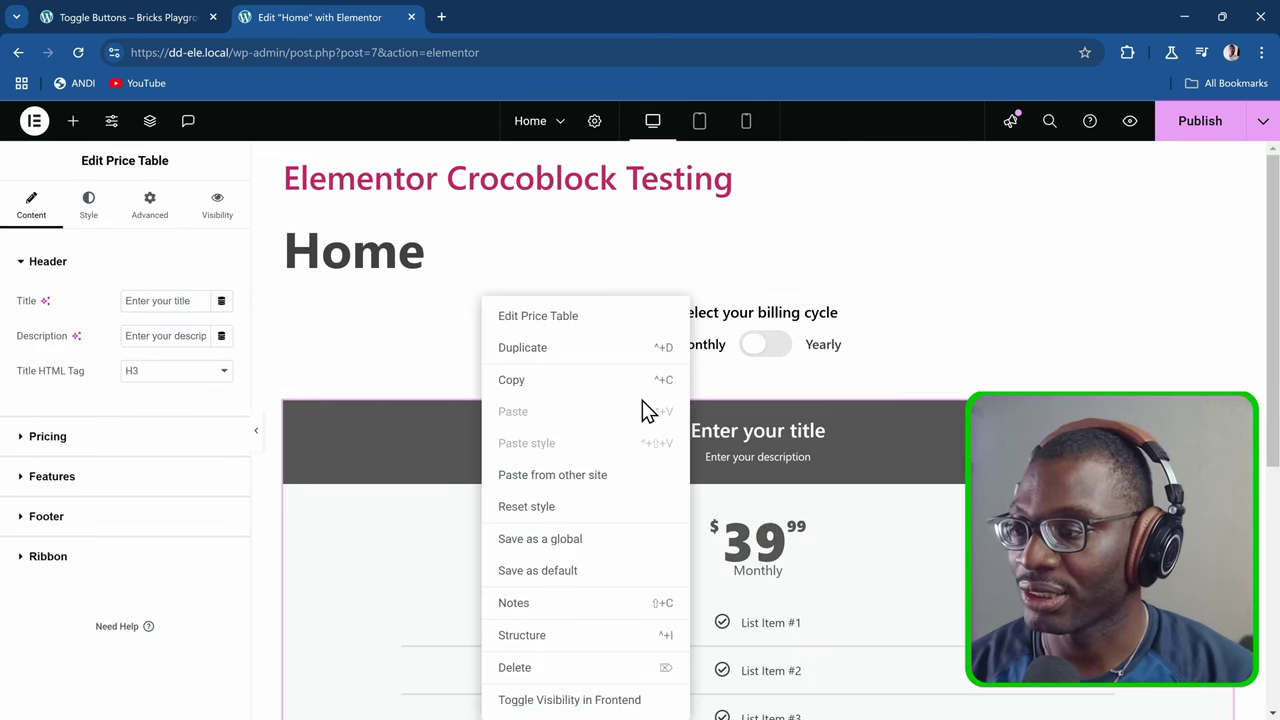
left_click(569, 363)
scroll(565, 368, "down", 2)
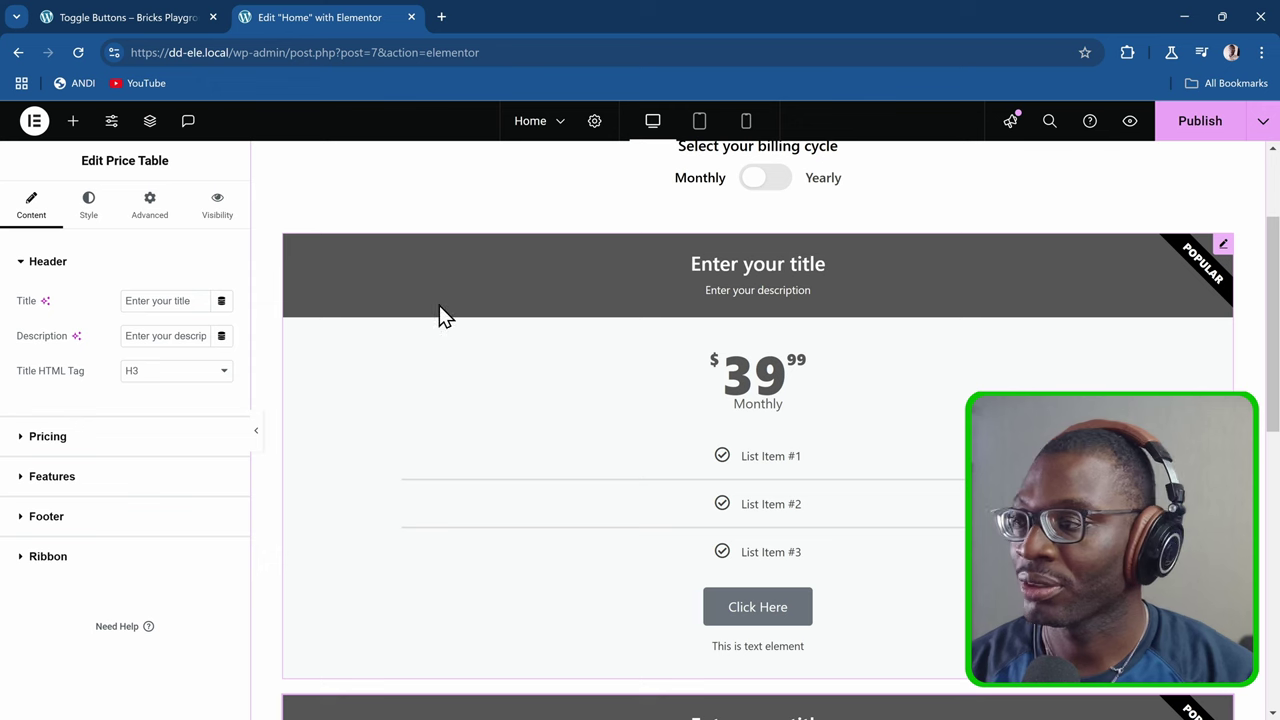
Step: Set the first price table's width to Custom with value var(--dd-text-width)
left_click(145, 218)
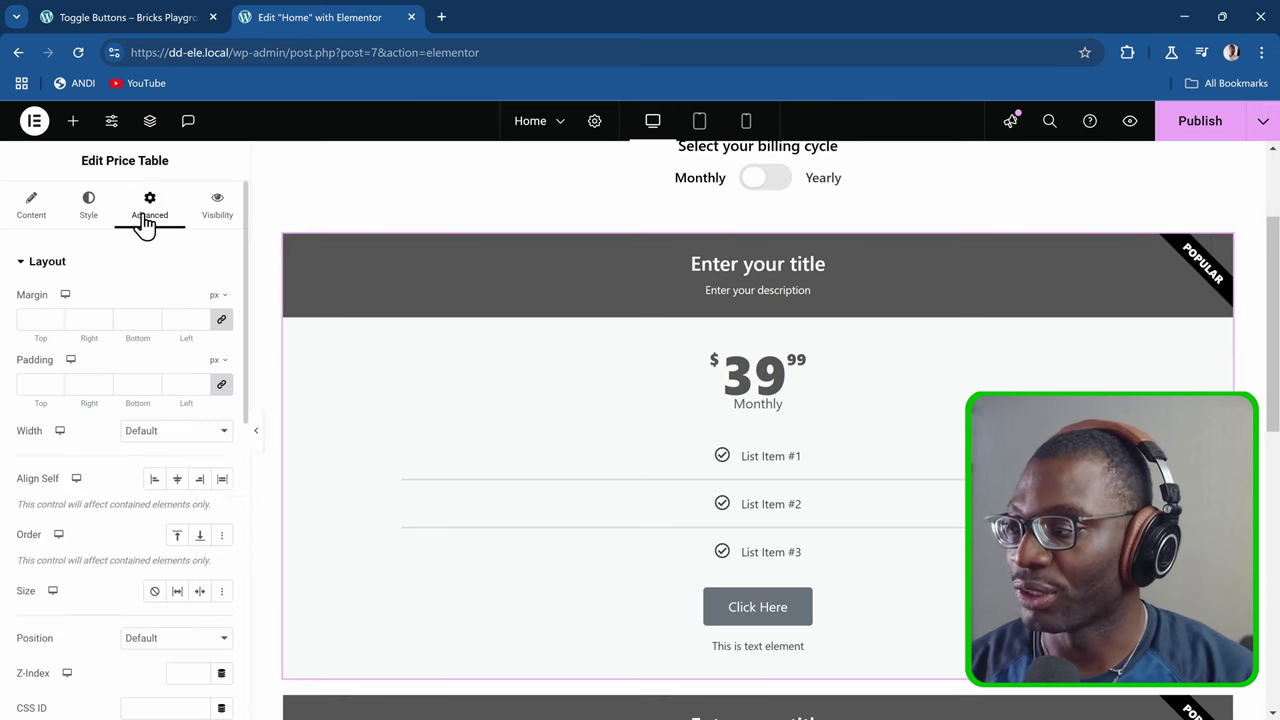
left_click(185, 434)
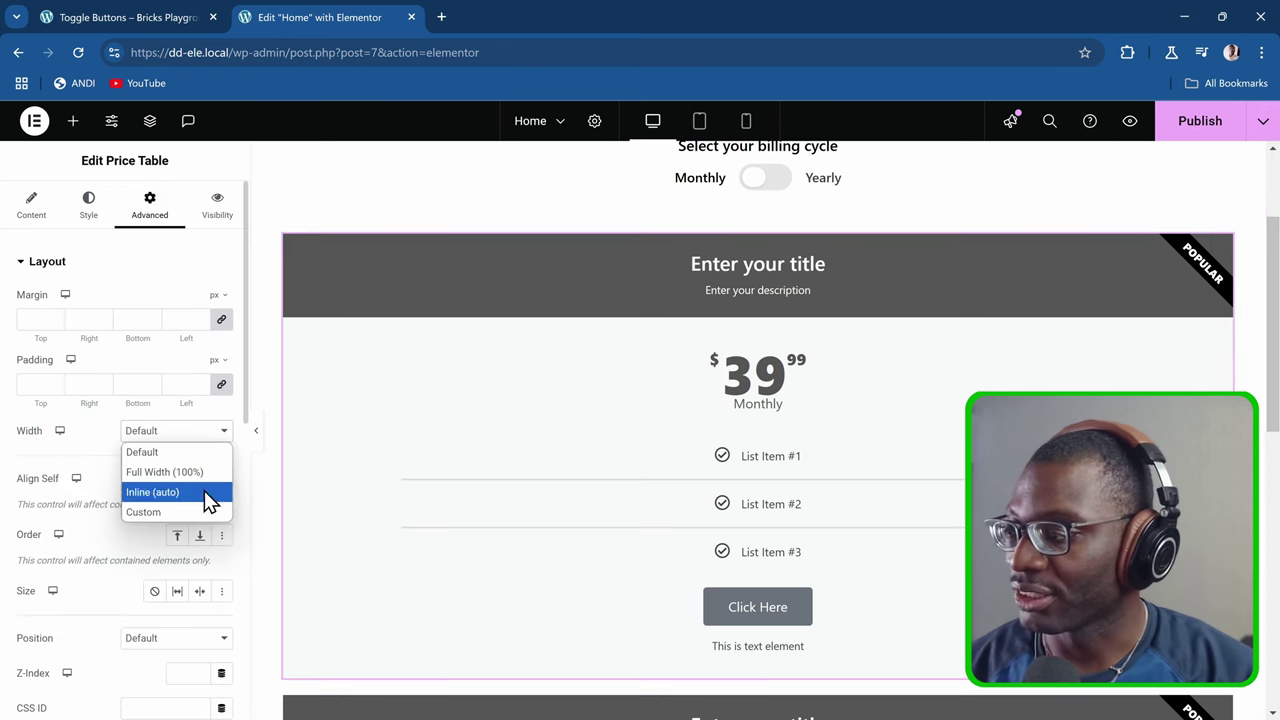
left_click(172, 512)
mouse_move(218, 462)
left_click(217, 588)
left_click(172, 486)
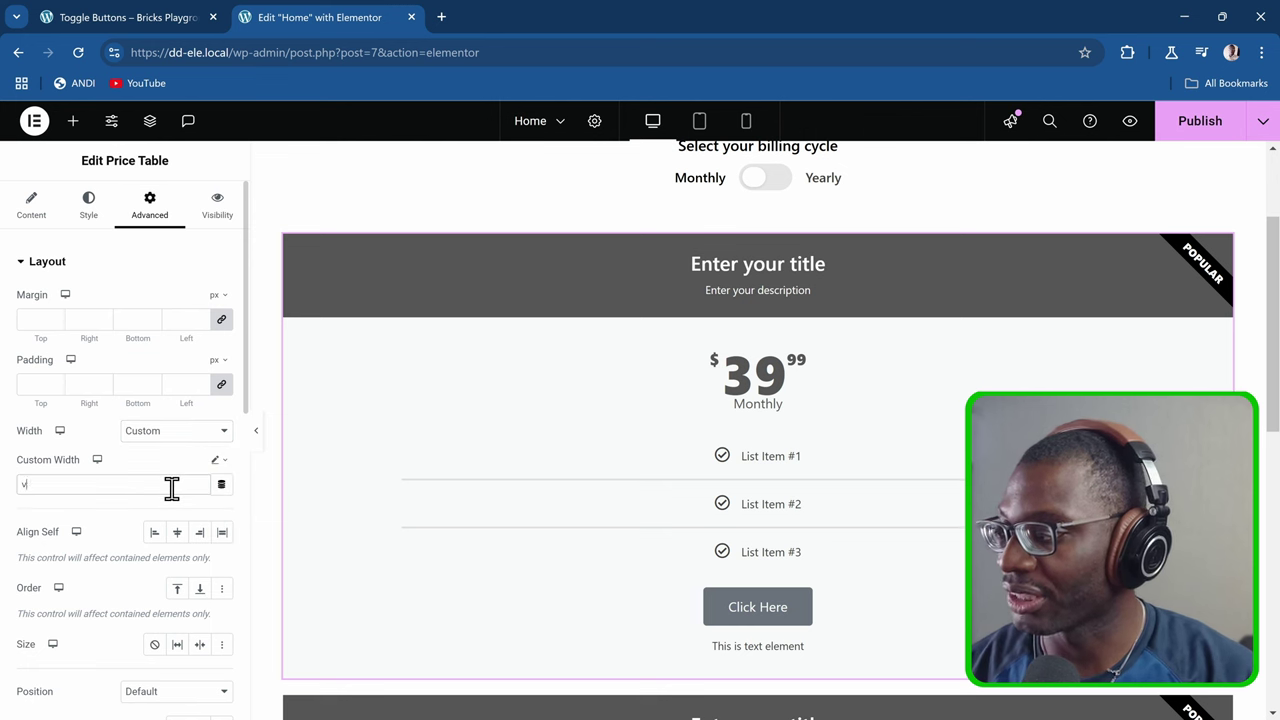
type("var(--dd-")
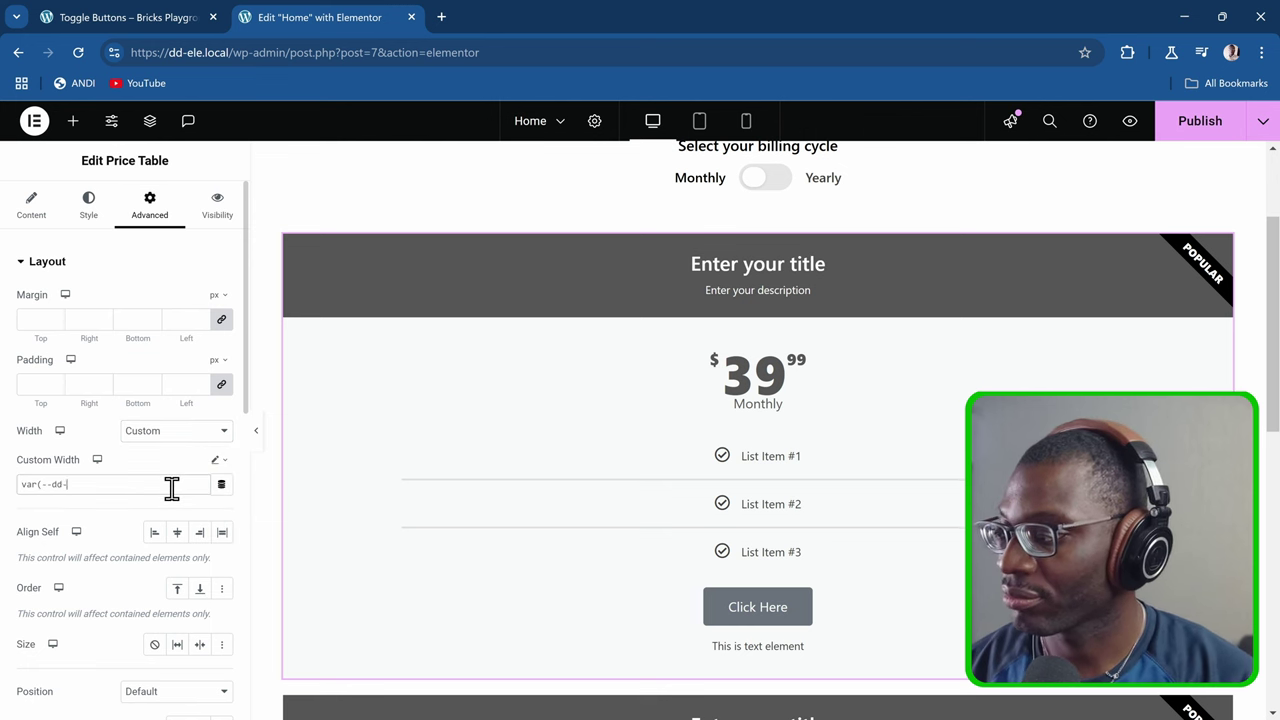
type("text-width)")
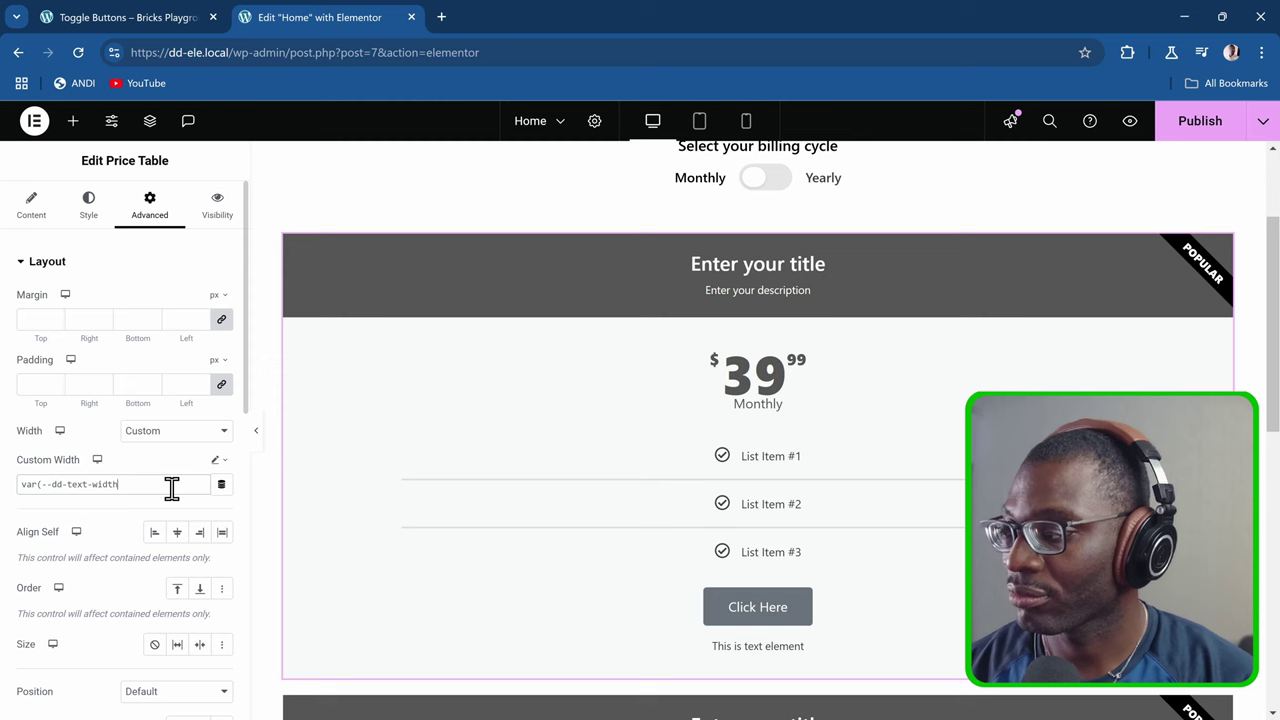
Step: Copy the first price table and paste its style onto the second table
right_click(690, 274)
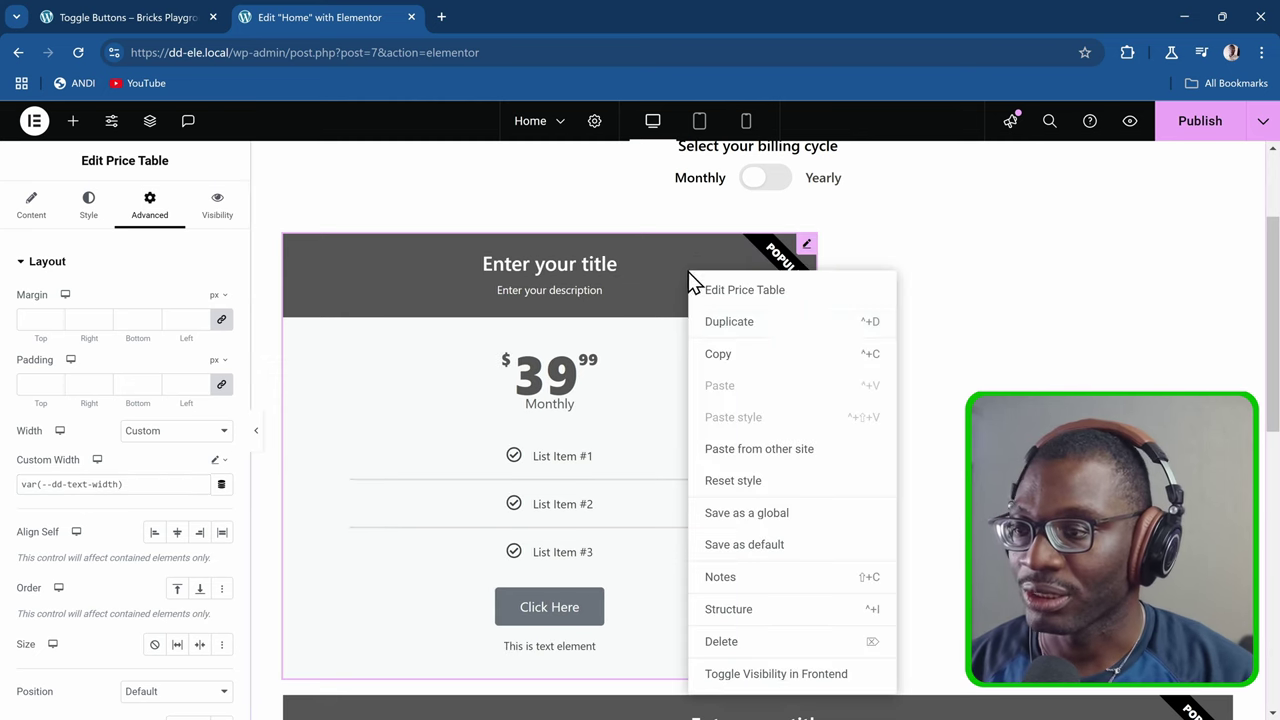
left_click(760, 356)
scroll(723, 400, "down", 5)
right_click(657, 386)
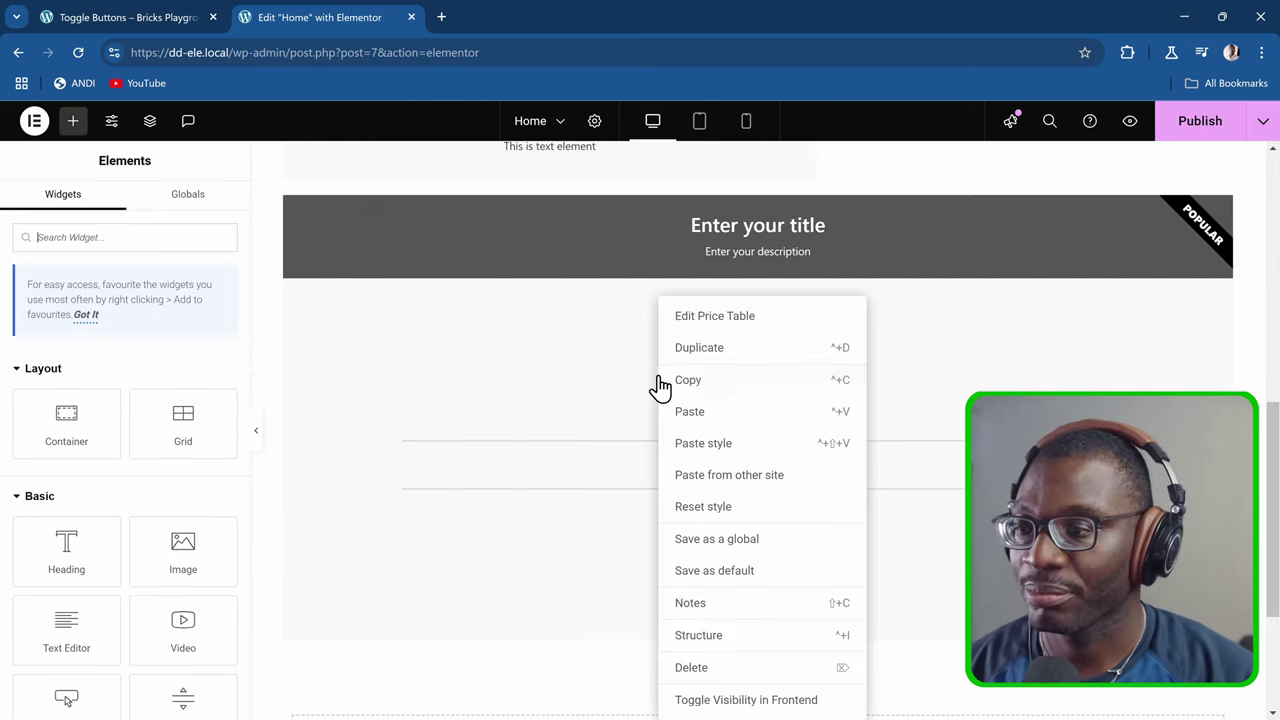
left_click(755, 442)
scroll(759, 426, "up", 10)
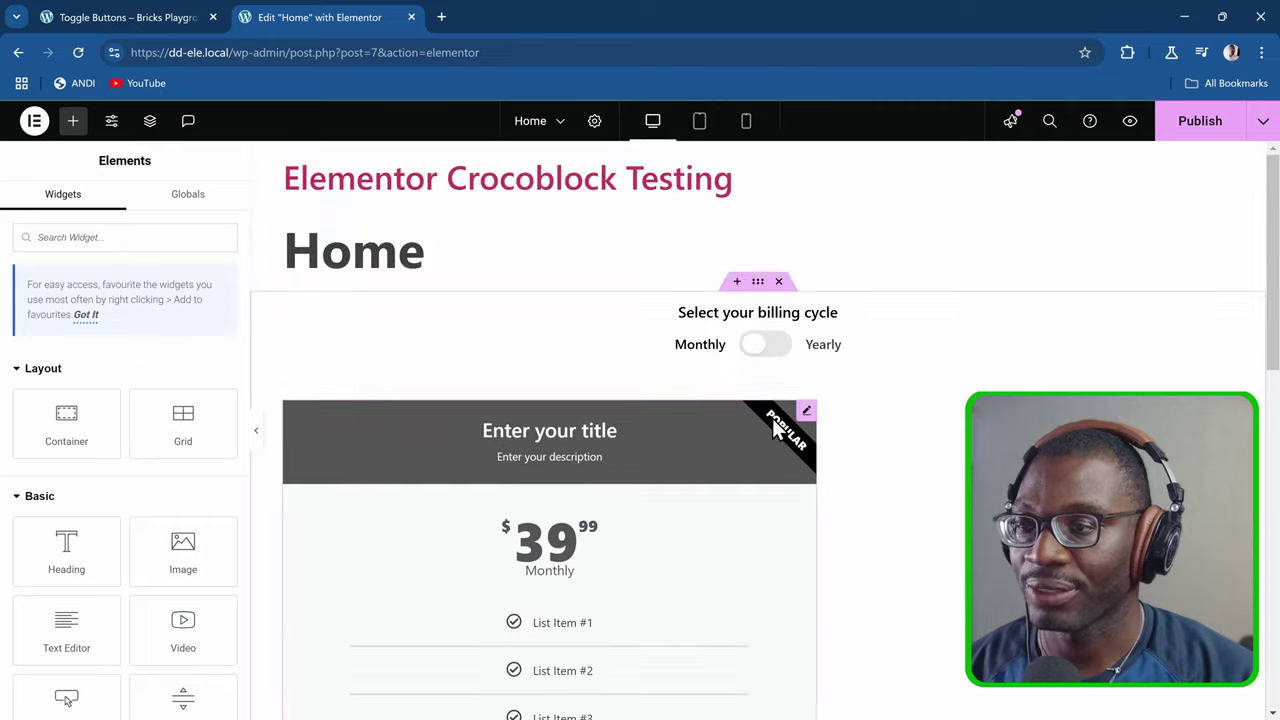
Step: Set the parent container's Justify Content and Align Items to Center
left_click(758, 283)
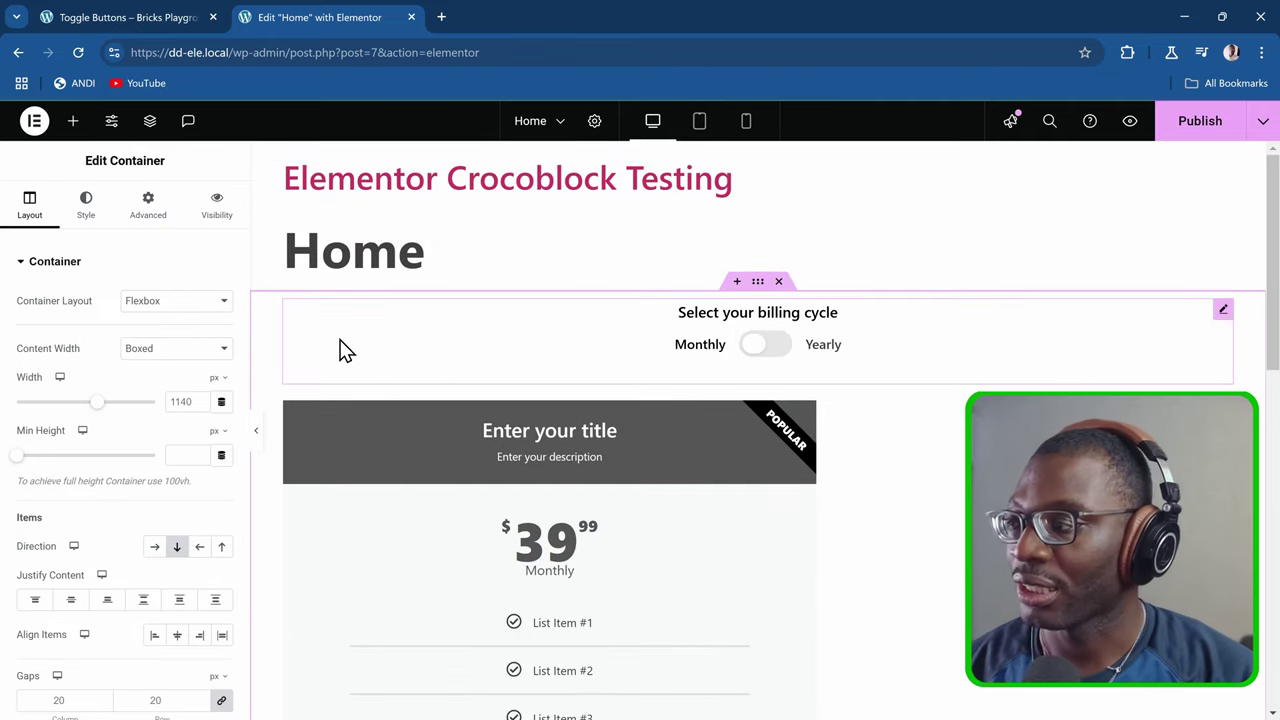
left_click(70, 600)
left_click(177, 636)
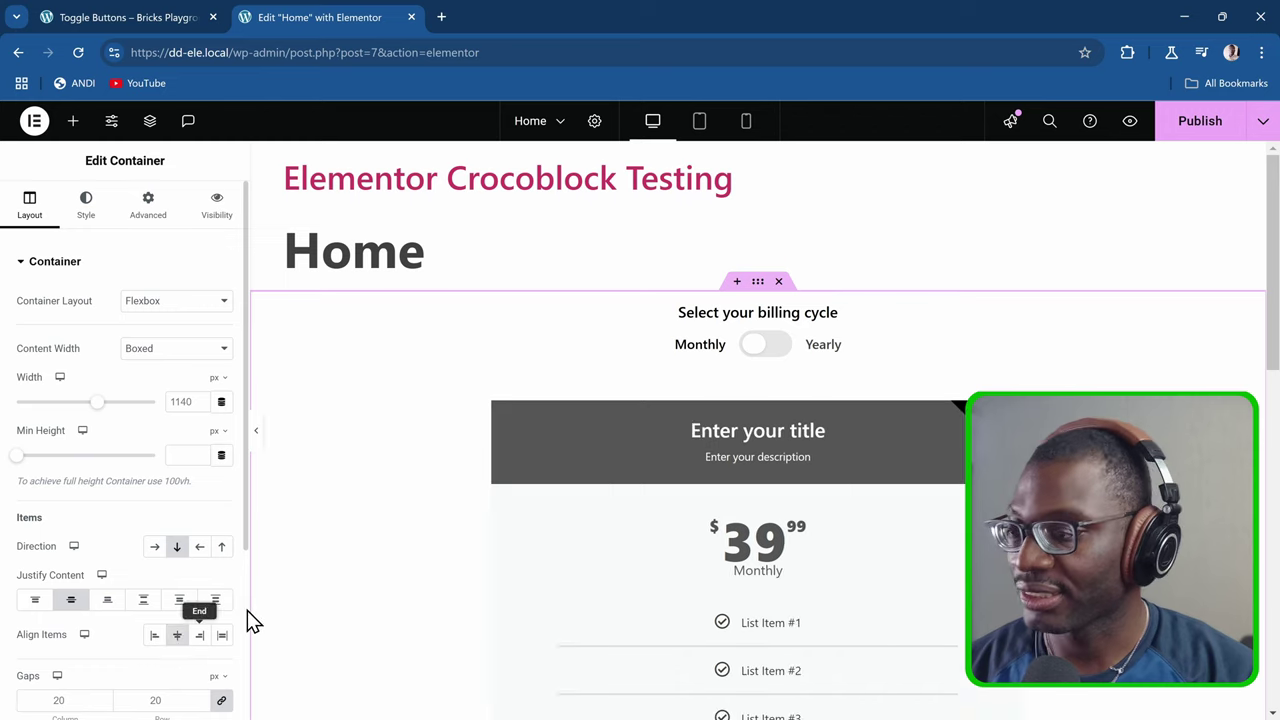
Step: Select the first price table and show its Content settings
scroll(475, 517, "down", 5)
scroll(468, 516, "up", 2)
scroll(474, 515, "up", 1)
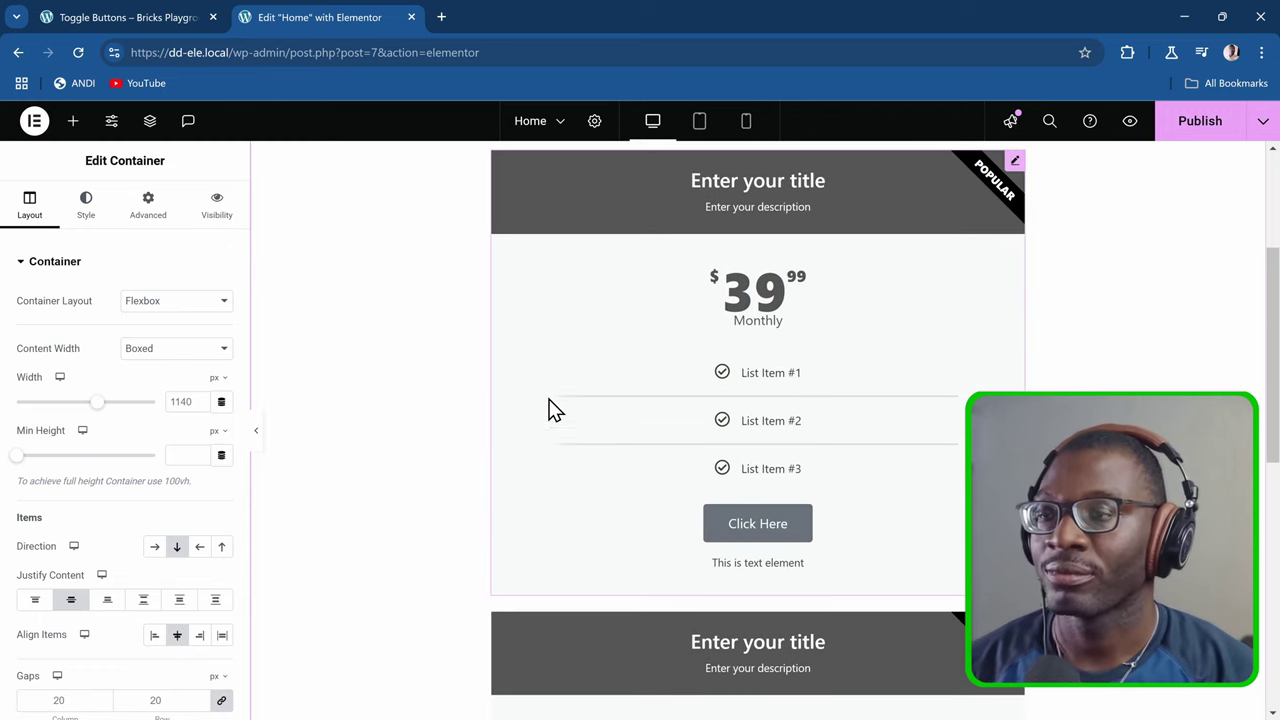
scroll(560, 405, "up", 3)
left_click(785, 435)
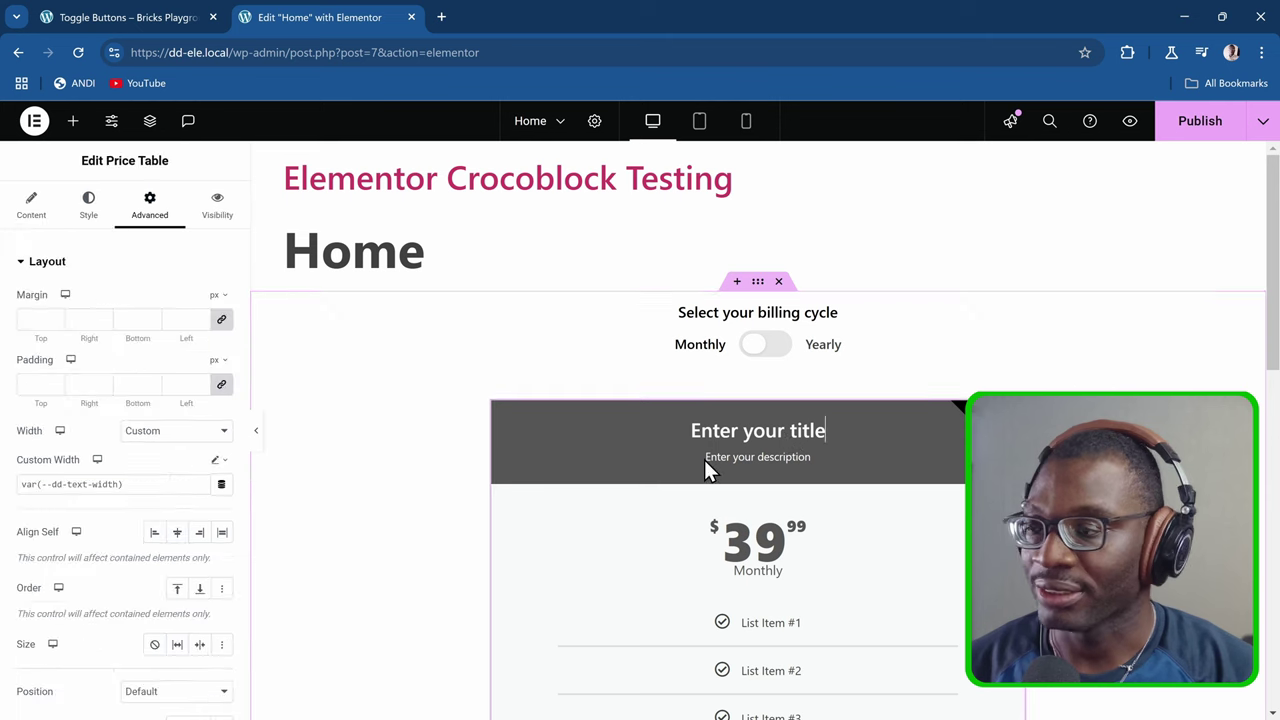
left_click(20, 207)
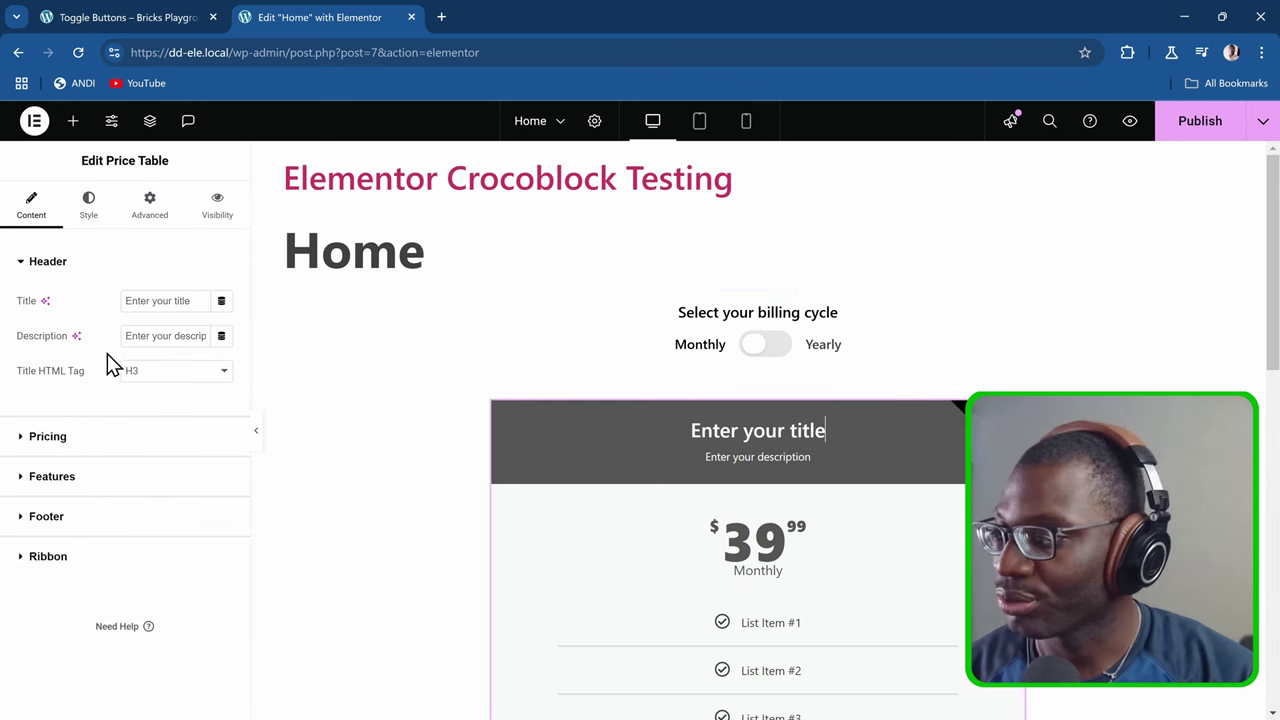
Step: Change the first price table's title to 'Monthly Pricing'
left_click(150, 262)
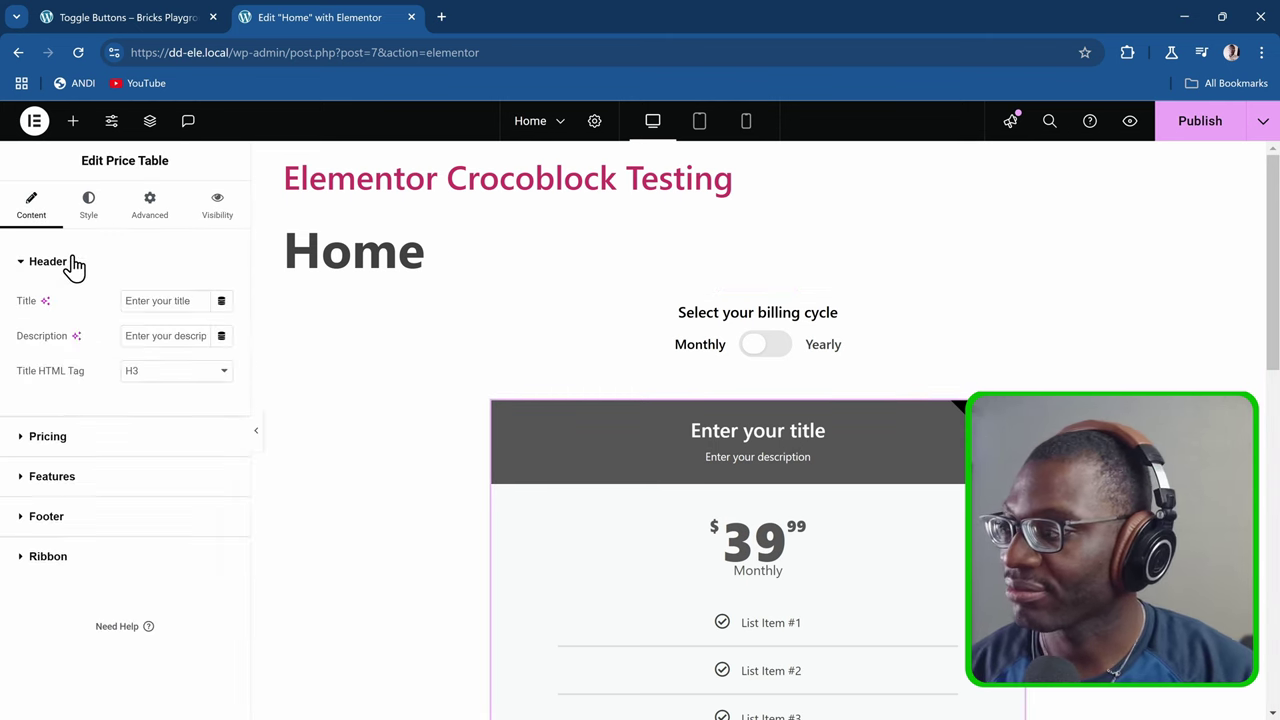
triple_click(157, 302)
type("Yearly Pricing")
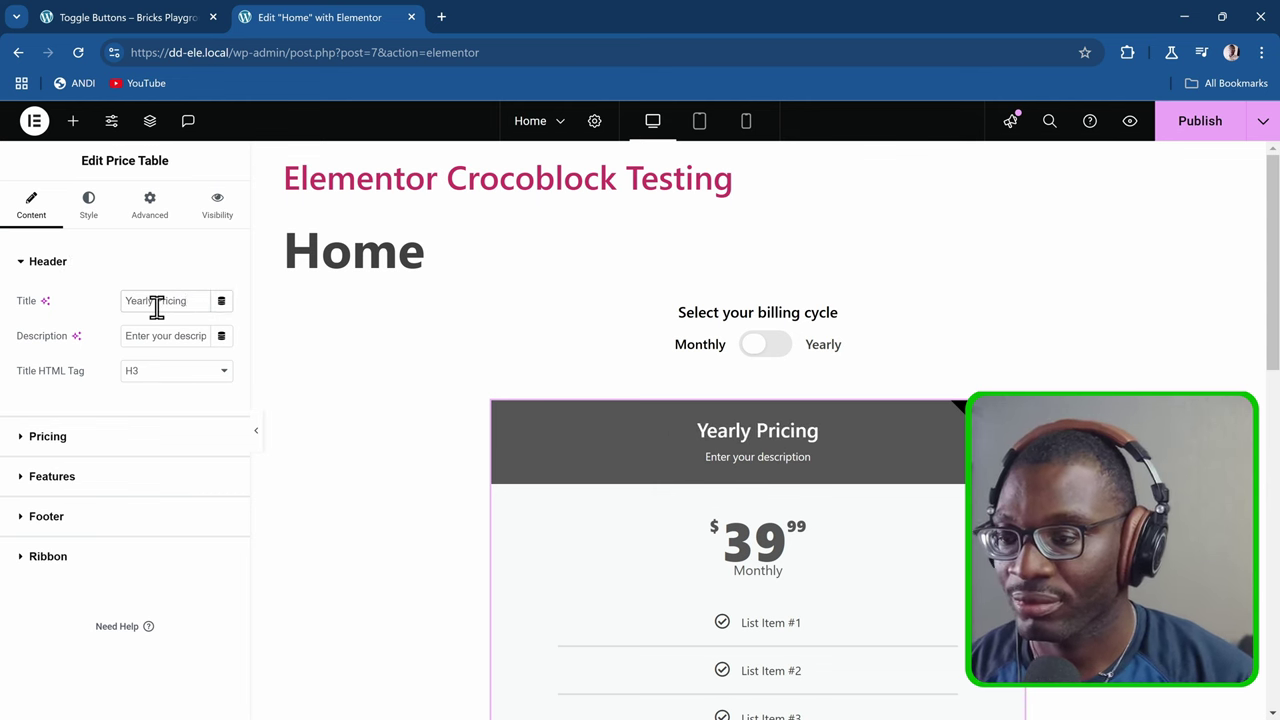
scroll(606, 414, "down", 6)
scroll(740, 390, "up", 5)
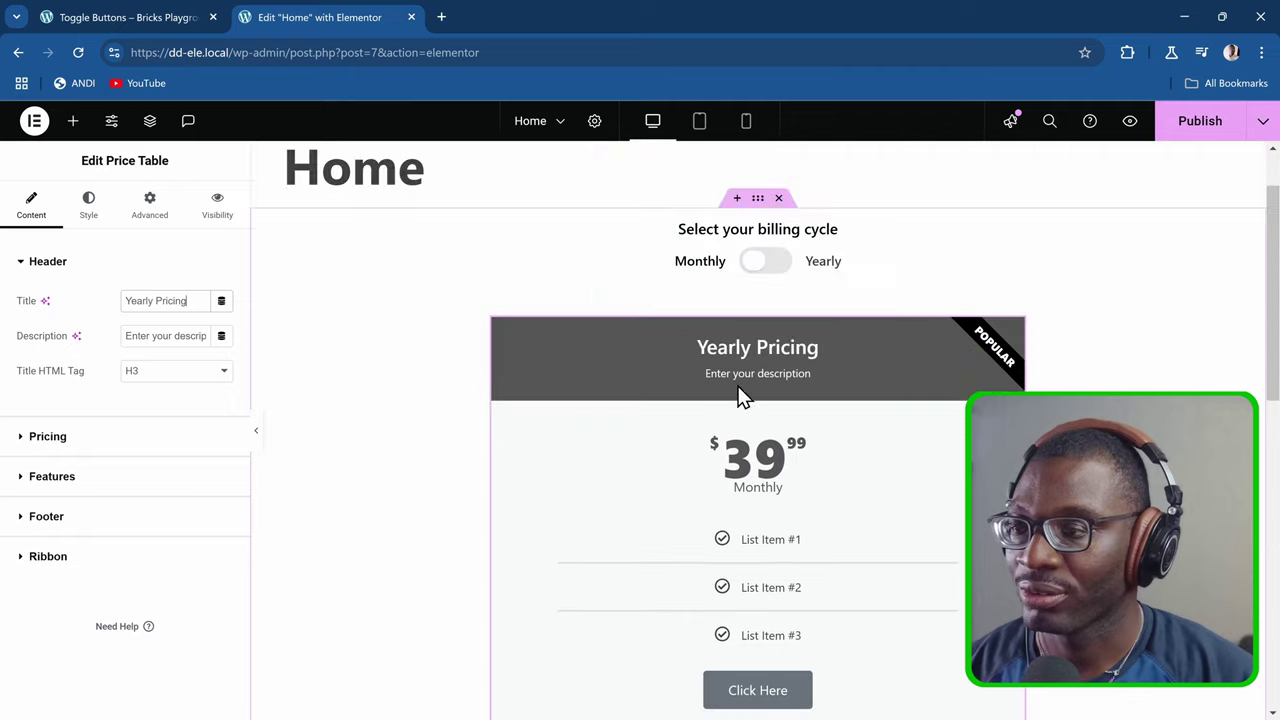
scroll(740, 395, "down", 1)
scroll(737, 394, "up", 1)
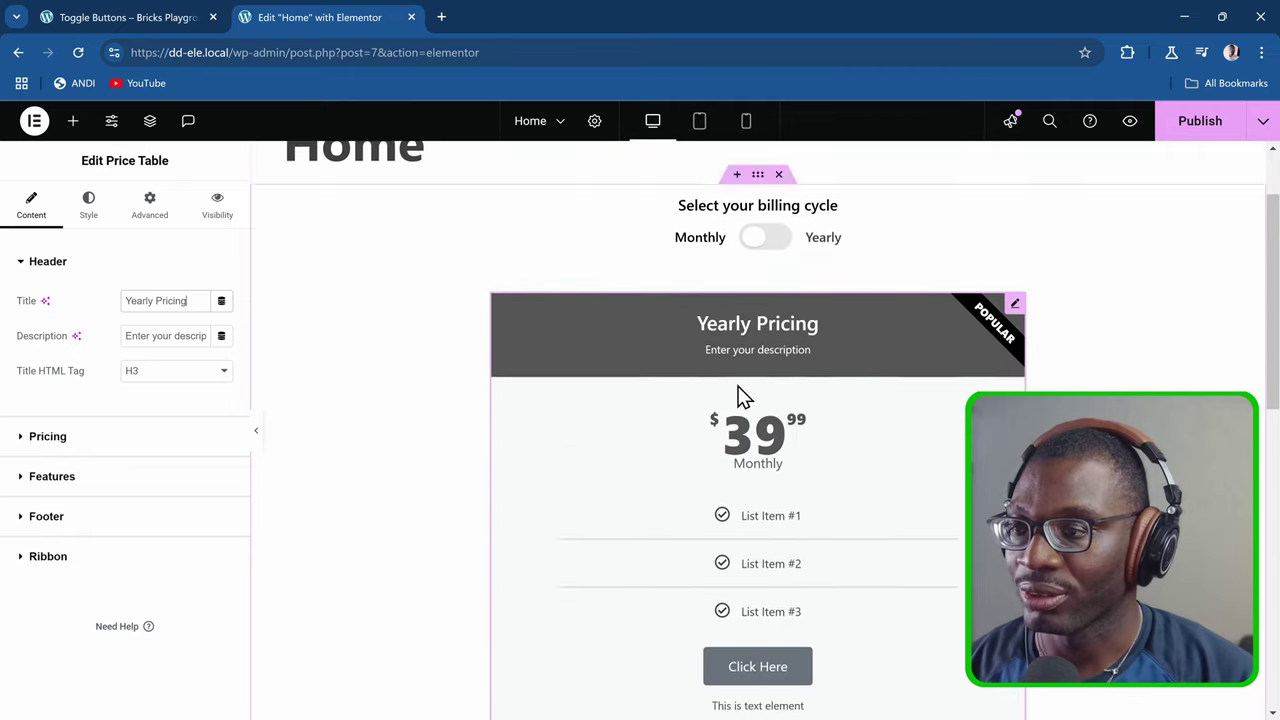
left_click(135, 301)
double_click(135, 301)
type("Montrh")
key("BackSpace")
key("BackSpace")
type("hly")
Step: Select the second price table and set its title to 'Yearly Pricing'
scroll(606, 566, "down", 5)
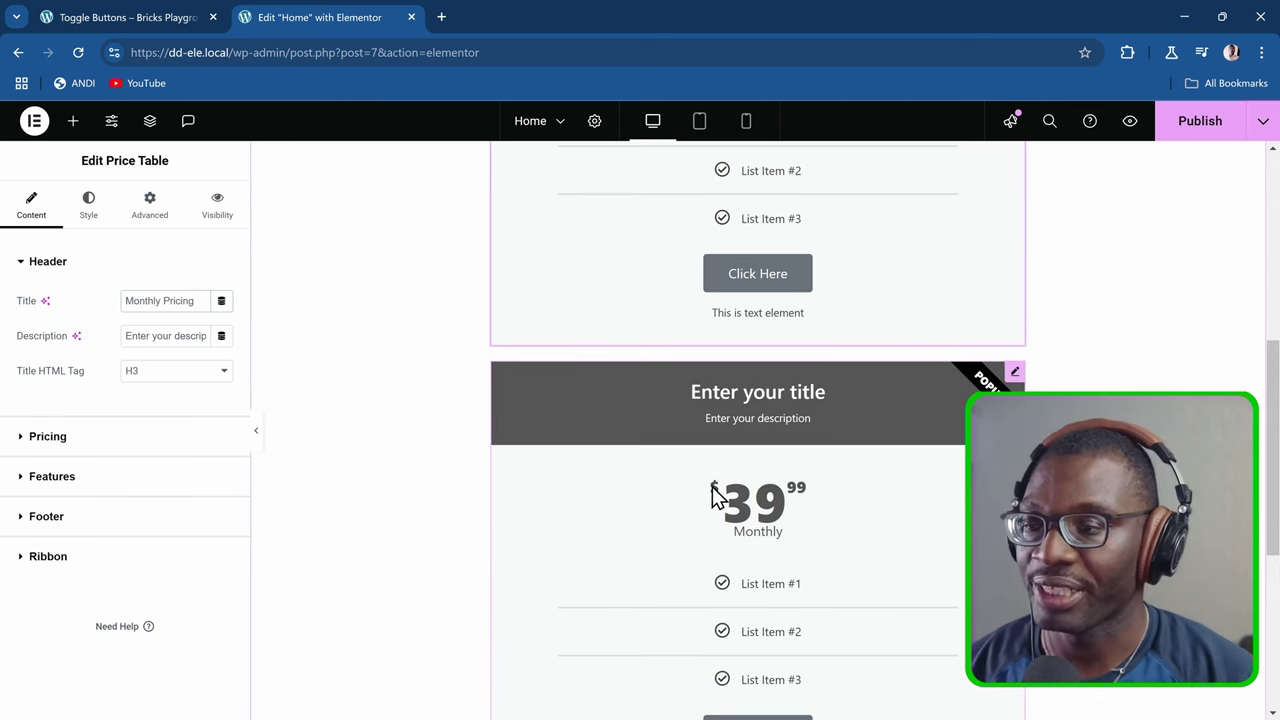
left_click(756, 390)
triple_click(158, 301)
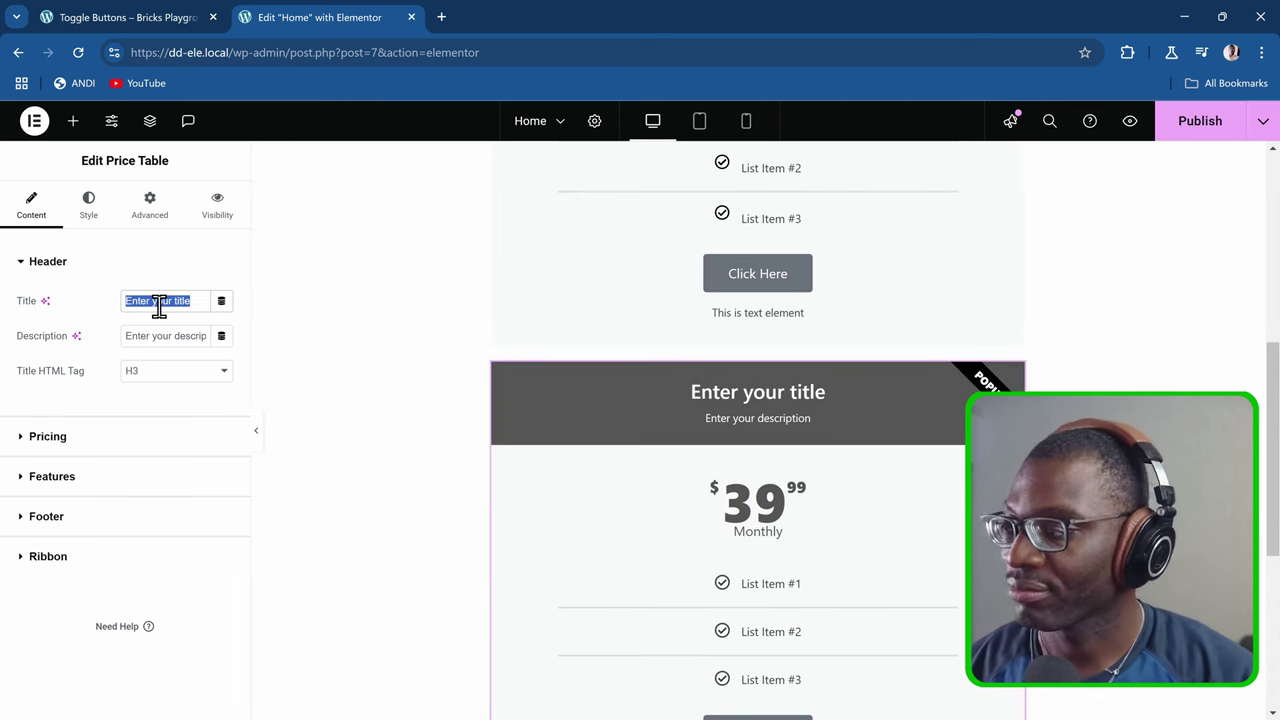
type("Yearly")
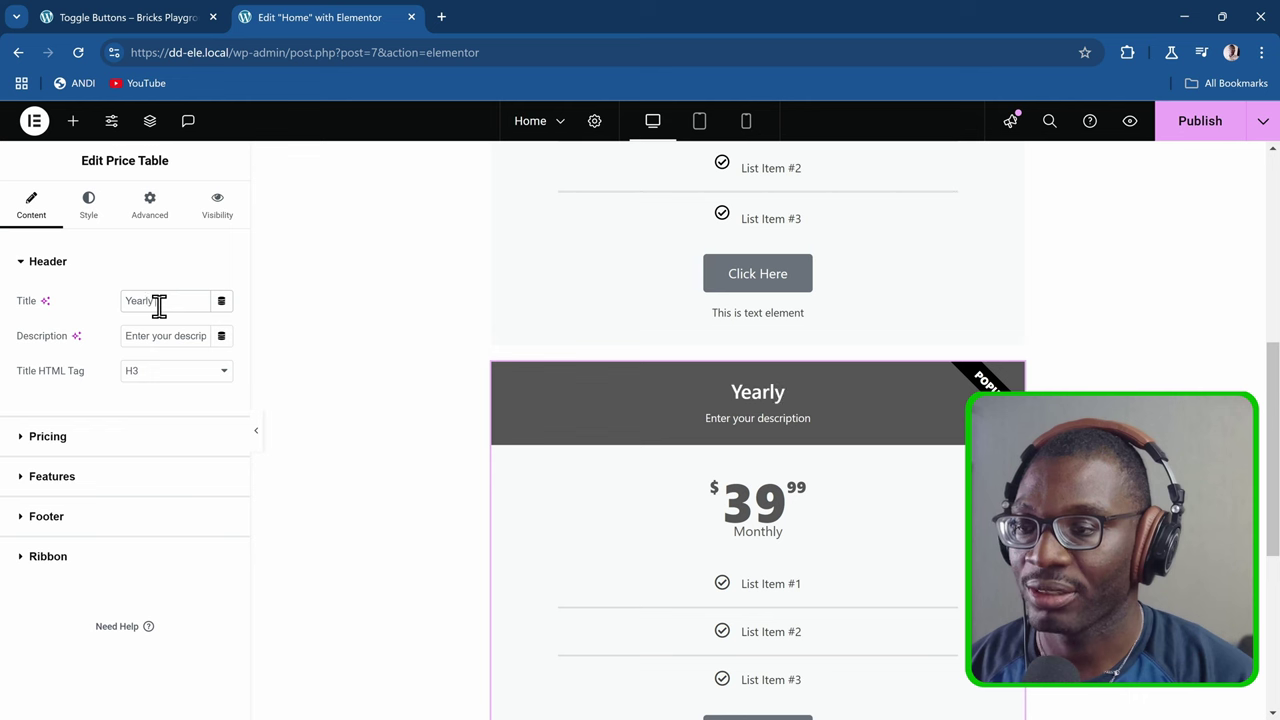
type(" Pricing")
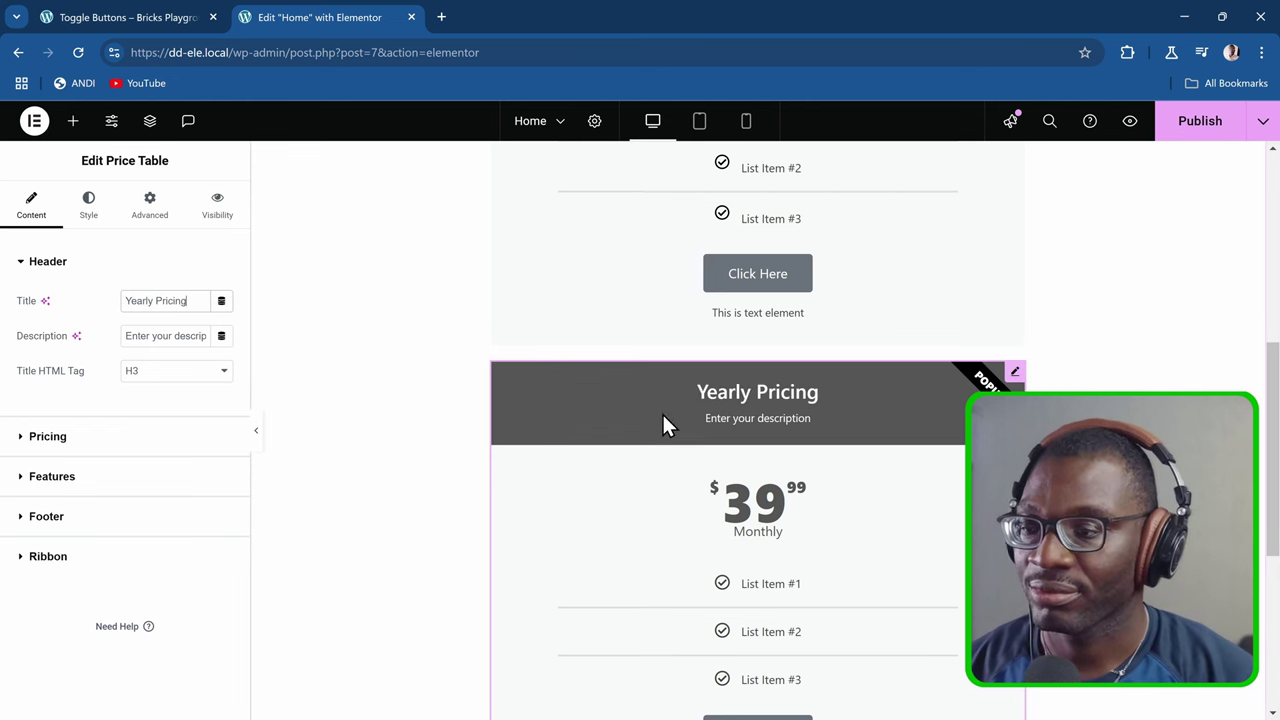
Step: Change the Yearly Pricing table's price to 399.99
left_click(57, 440)
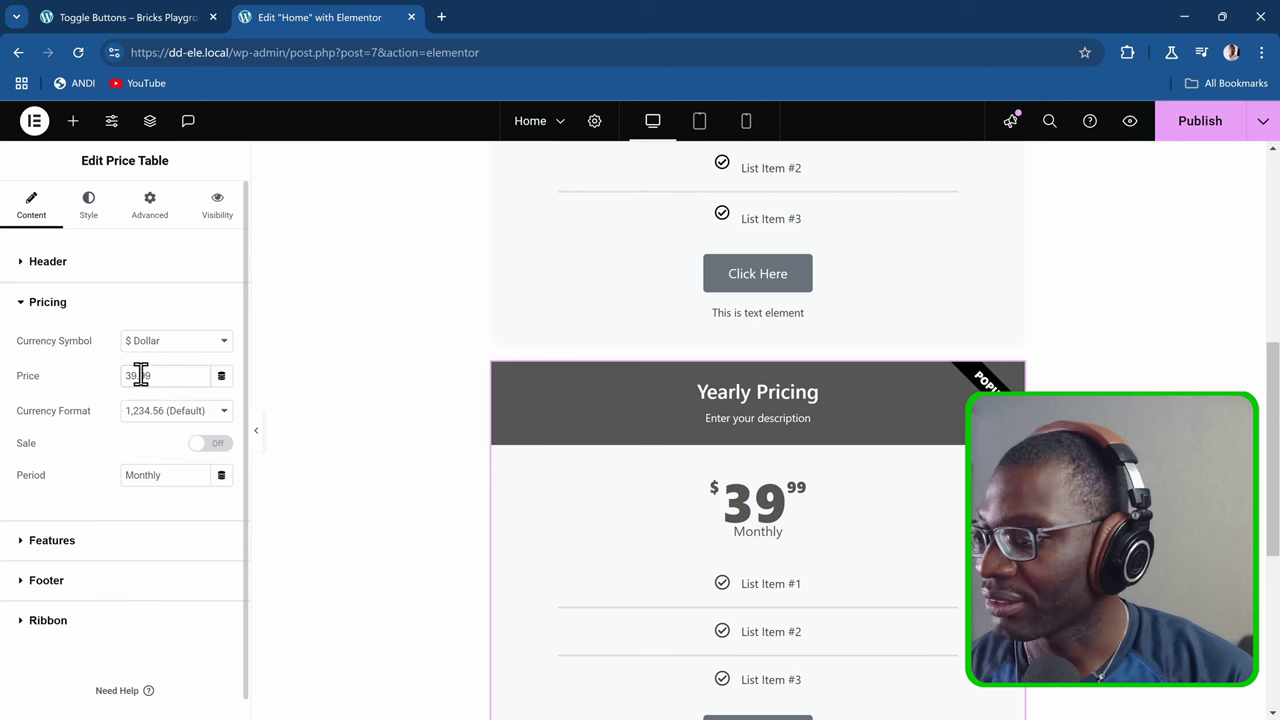
key("BackSpace")
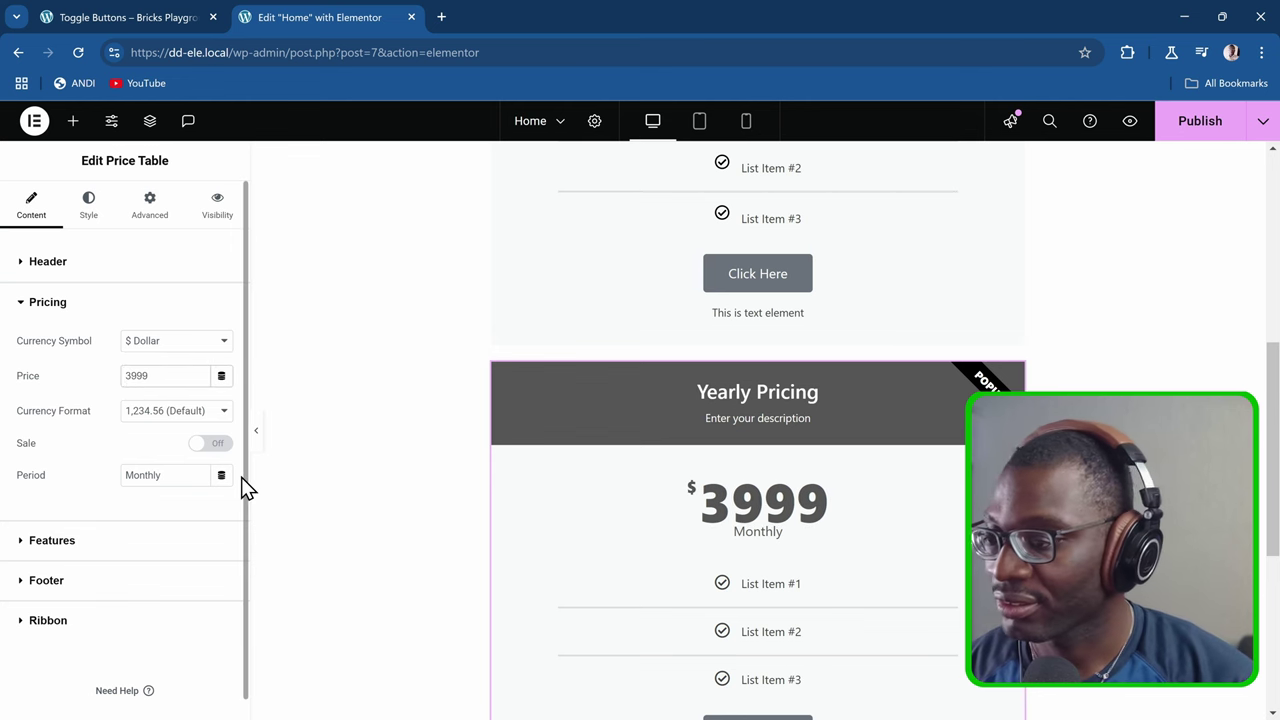
type(".")
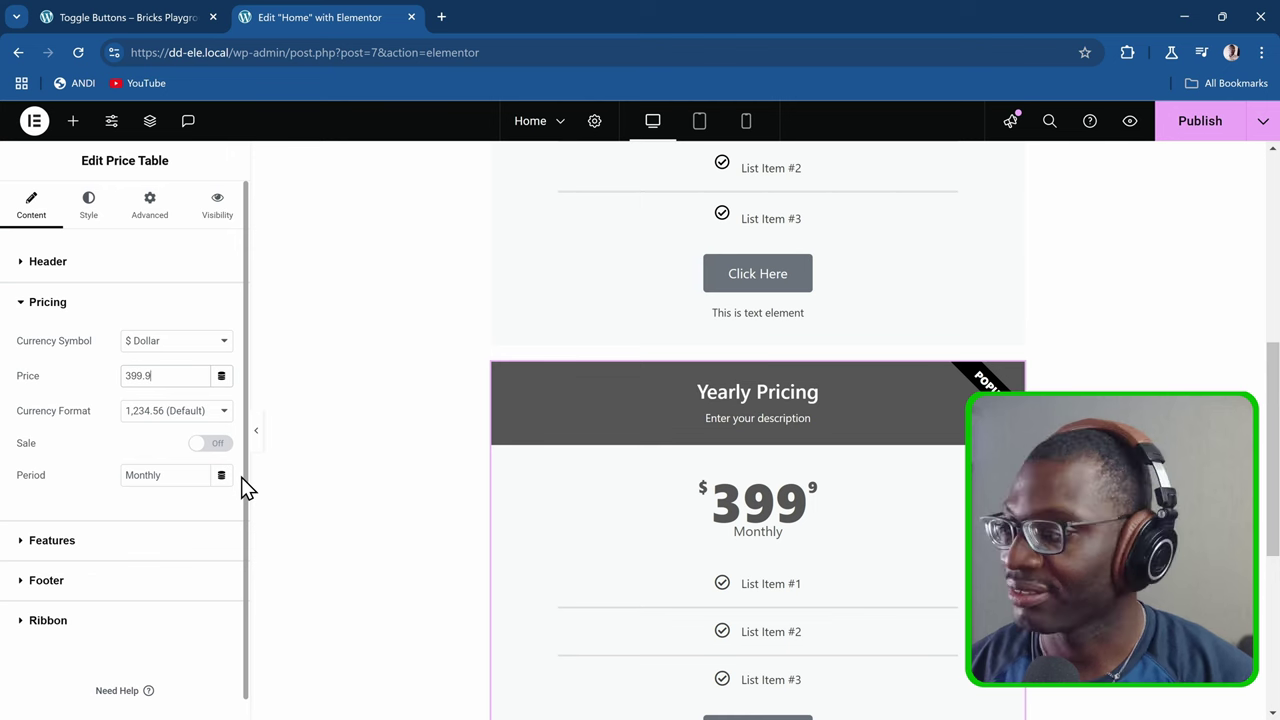
type("9")
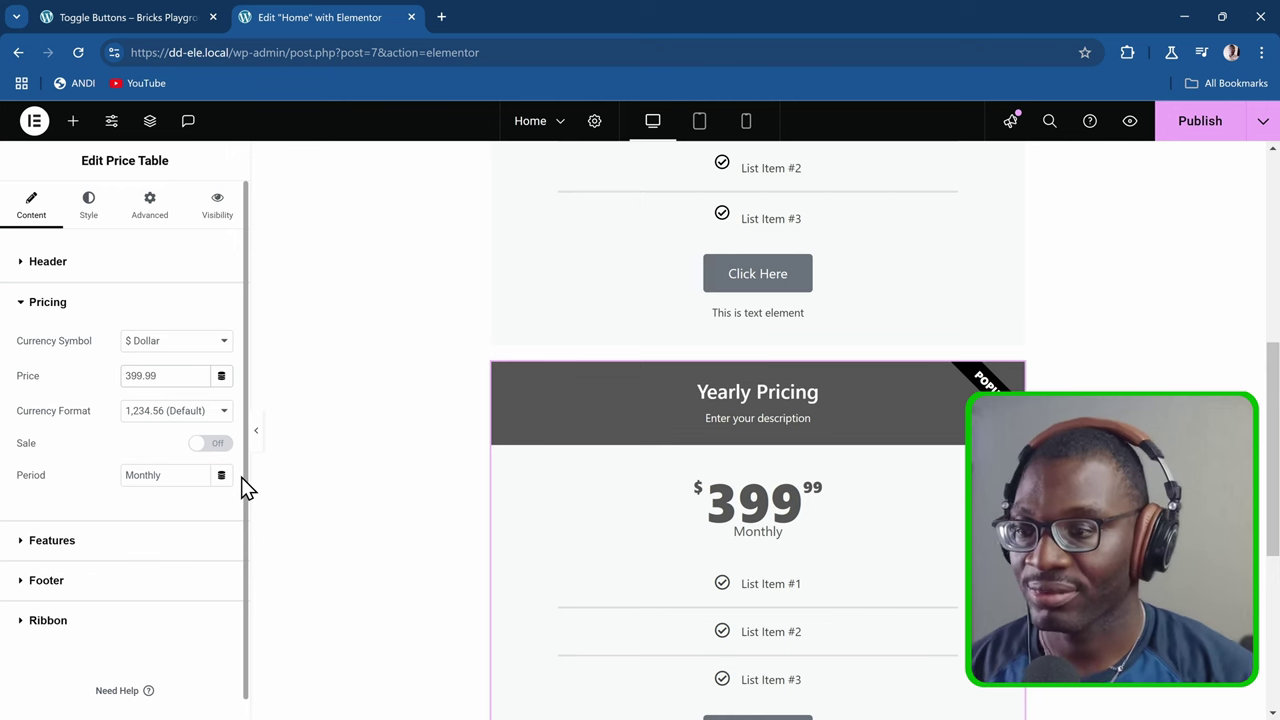
Step: Publish the Home page
scroll(812, 572, "up", 1)
scroll(810, 567, "up", 2)
scroll(810, 567, "down", 3)
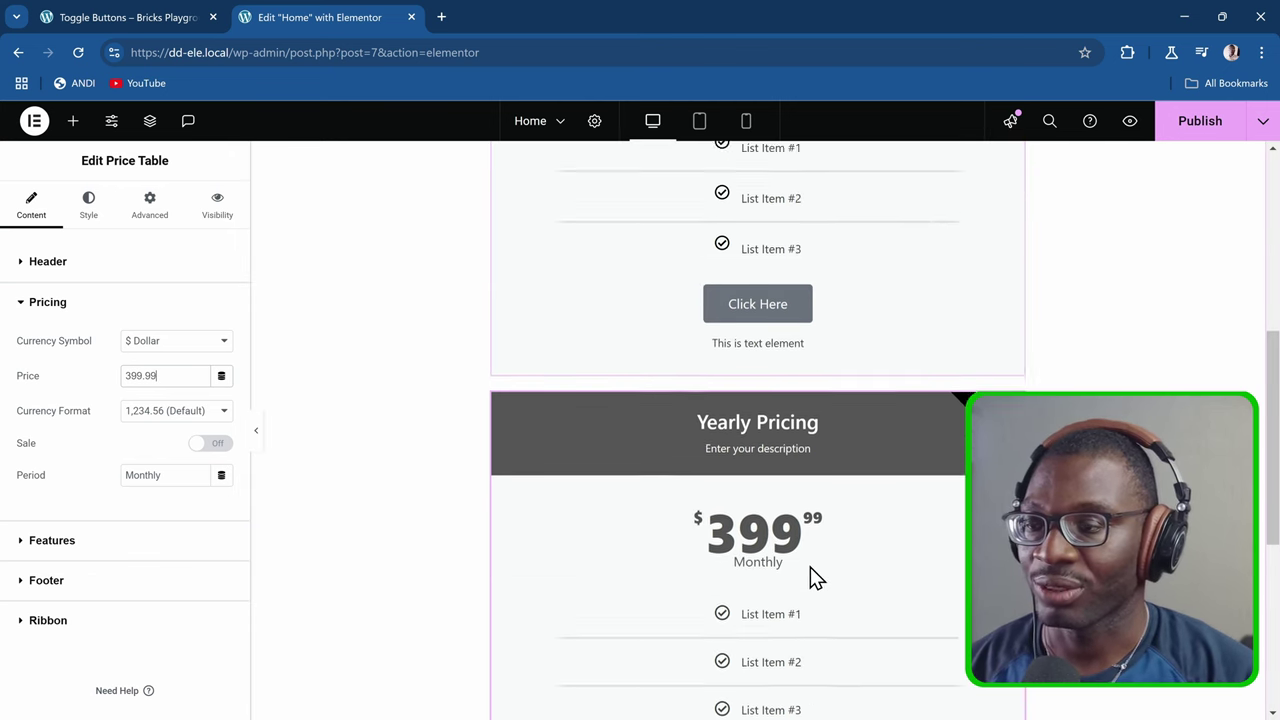
scroll(810, 567, "up", 1)
scroll(810, 567, "up", 5)
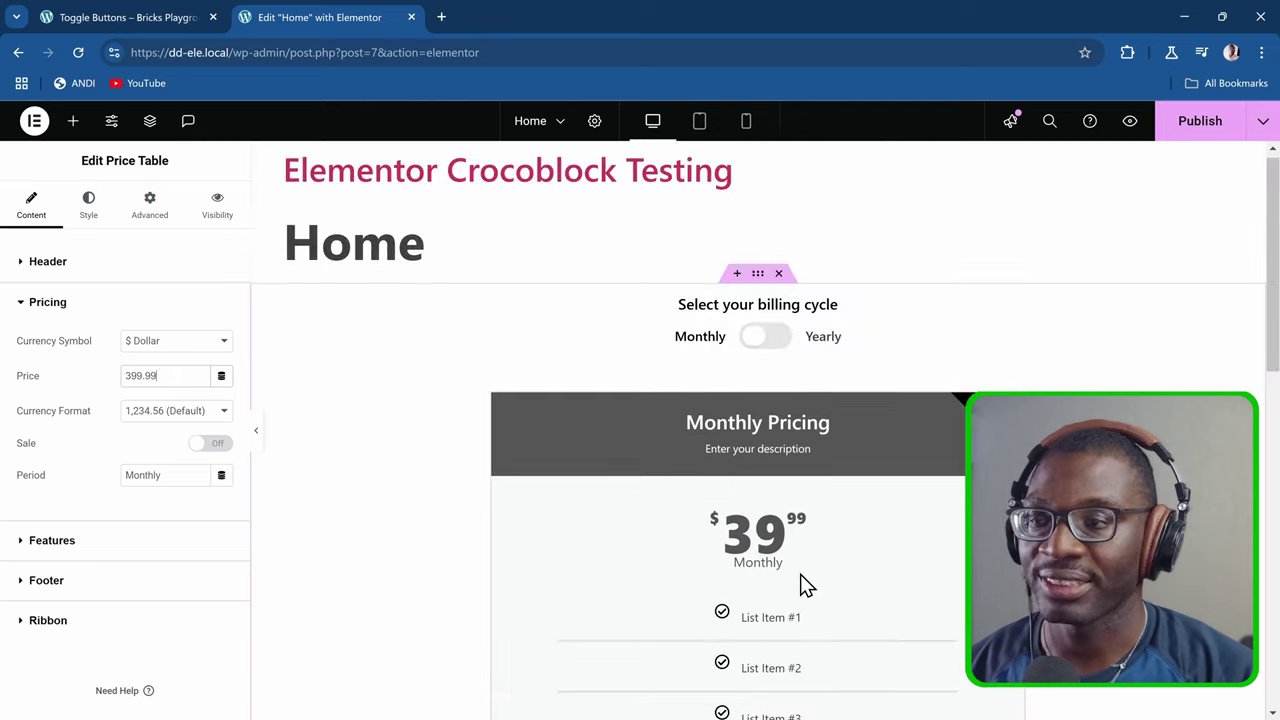
left_click(1175, 122)
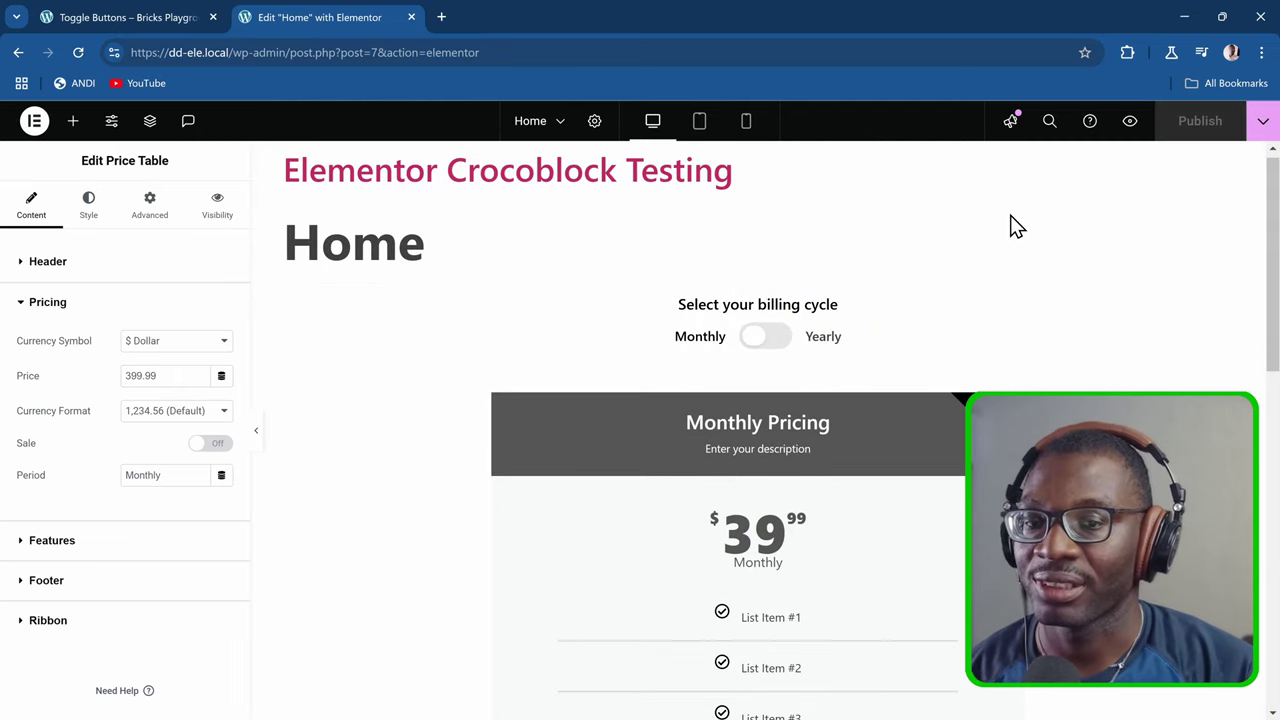